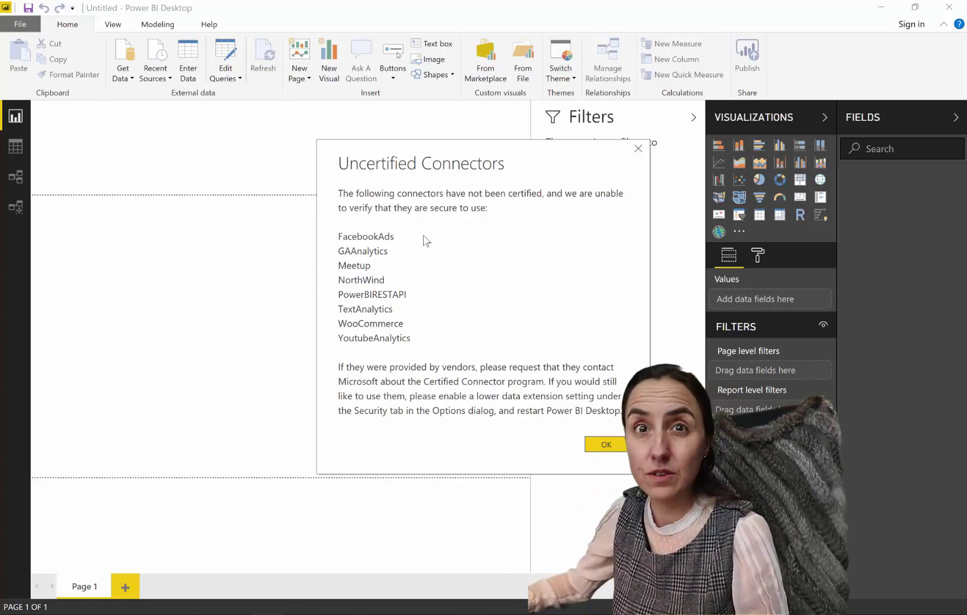
- Dismiss the uncertified connectors warning, the sign-in prompt and the welcome screen without signing in
{"action": "left_click", "coordinate": [595, 444]}
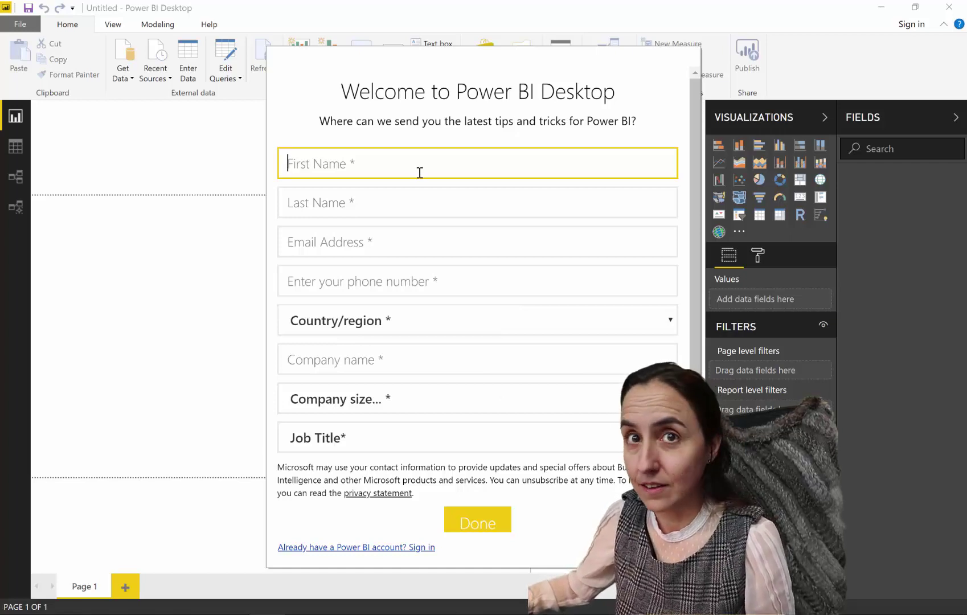
{"action": "left_click", "coordinate": [366, 551]}
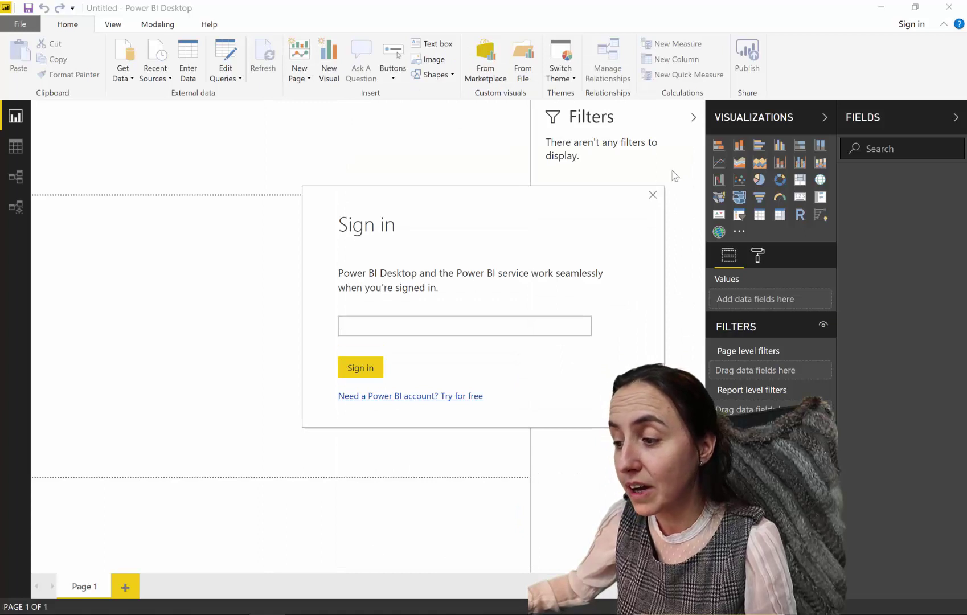
{"action": "left_click", "coordinate": [652, 195]}
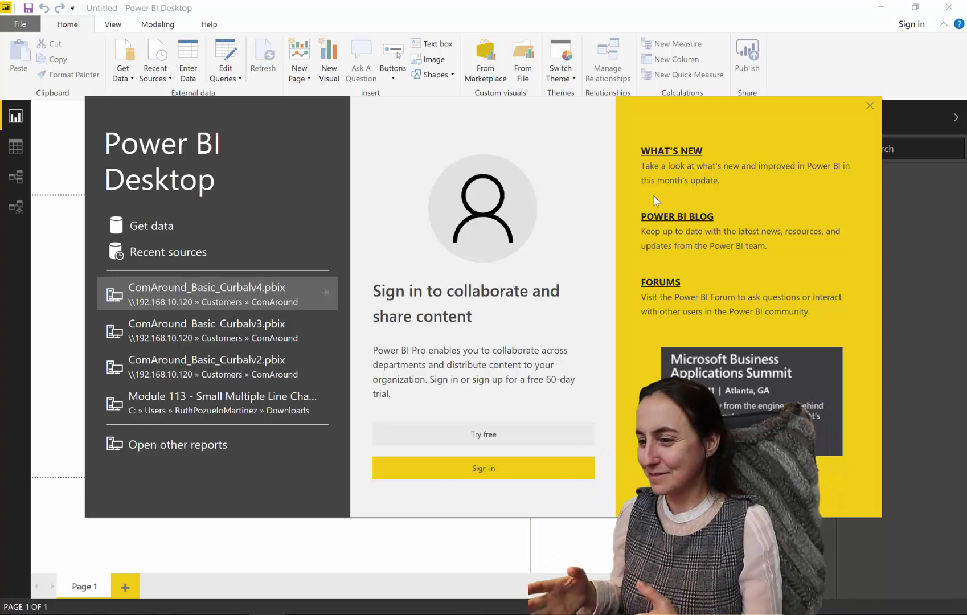
{"action": "left_click", "coordinate": [870, 105]}
- Collapse the Filters, Visualizations and Fields panes to widen the report canvas
{"action": "left_click", "coordinate": [696, 119]}
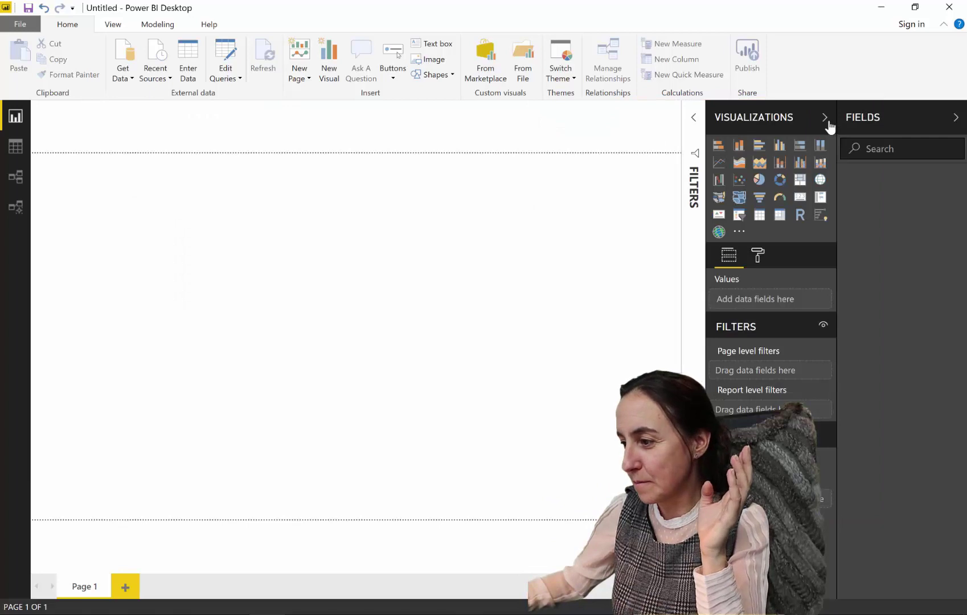
{"action": "left_click", "coordinate": [825, 118]}
{"action": "left_click", "coordinate": [955, 118]}
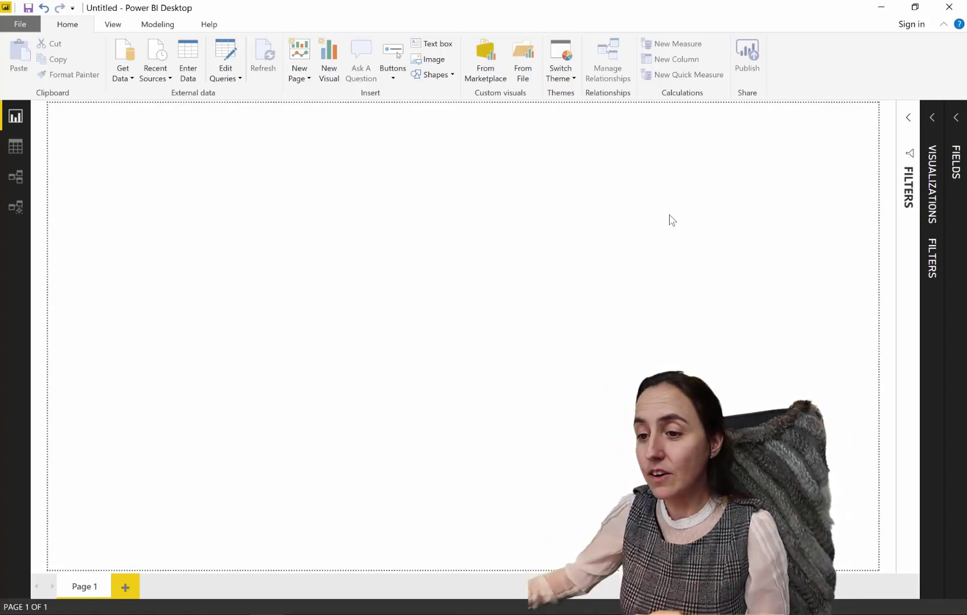
- Create a new Blank Query from the Get Data 'Other' sources
{"action": "left_click", "coordinate": [126, 55]}
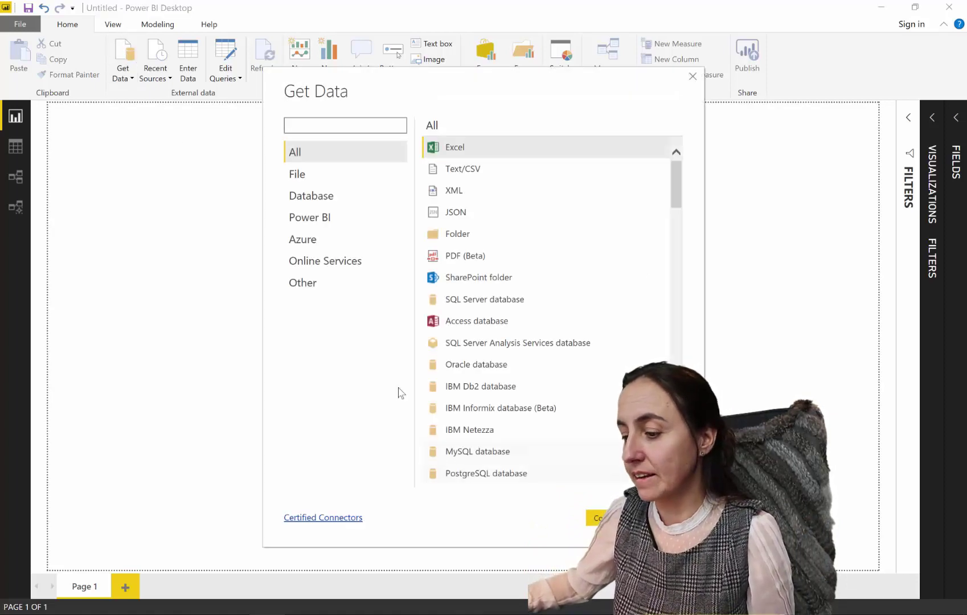
{"action": "left_click", "coordinate": [328, 283]}
{"action": "scroll", "coordinate": [513, 450], "scroll_direction": "down", "scroll_amount": 2}
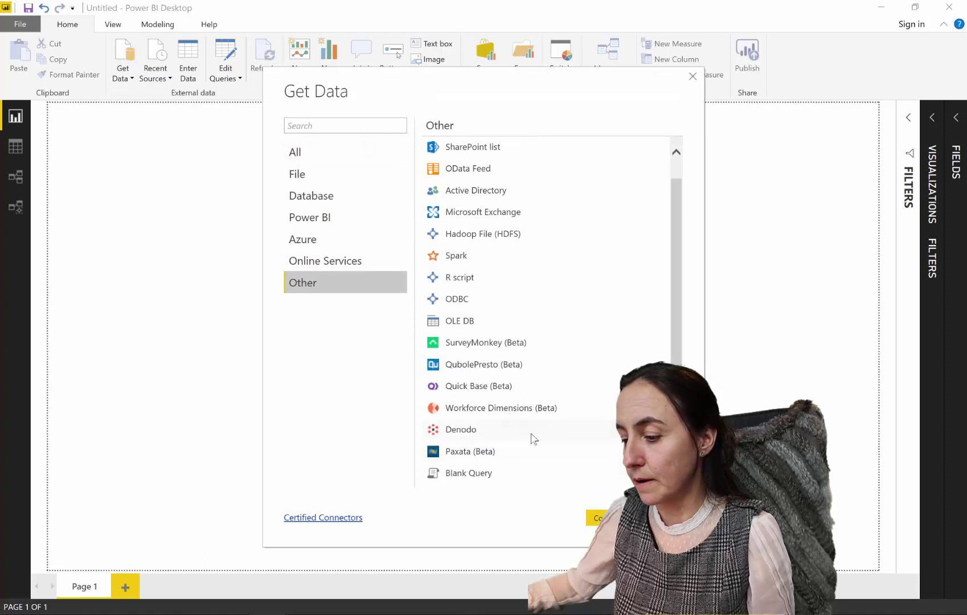
{"action": "double_click", "coordinate": [488, 478]}
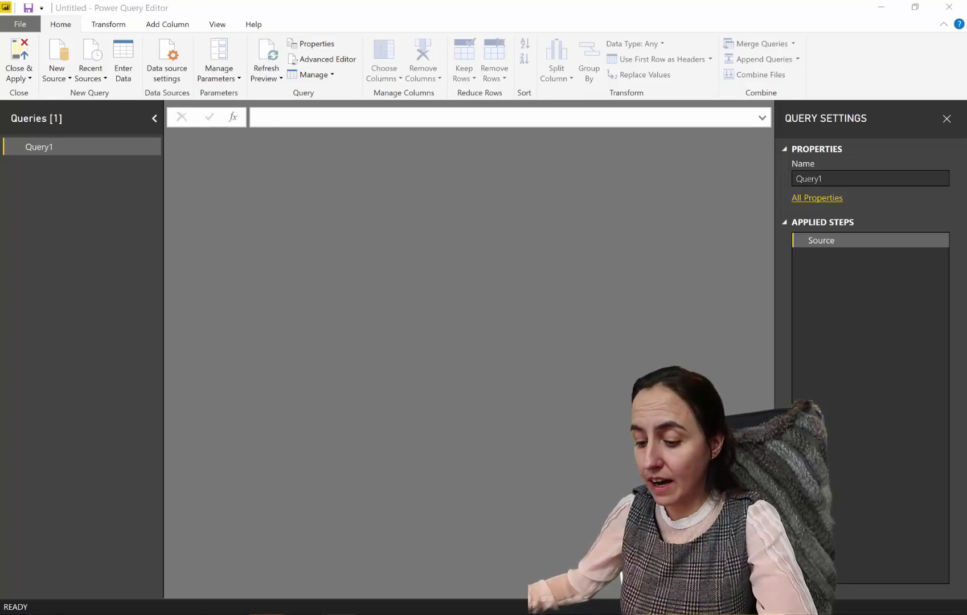
- Replace the blank query's code in Advanced Editor with the pasted date-table M script
{"action": "left_click", "coordinate": [319, 59]}
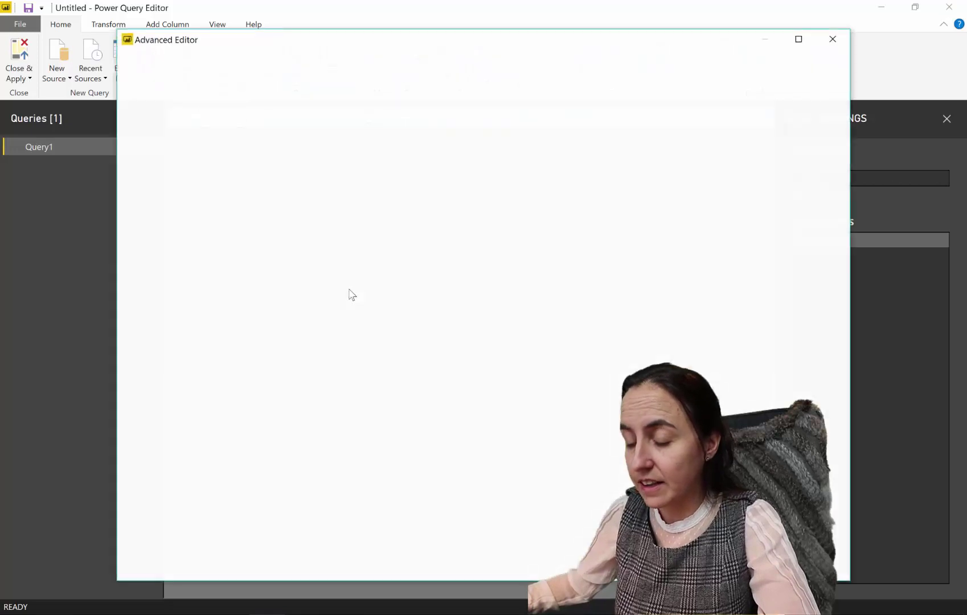
{"action": "key", "text": "ctrl+a"}
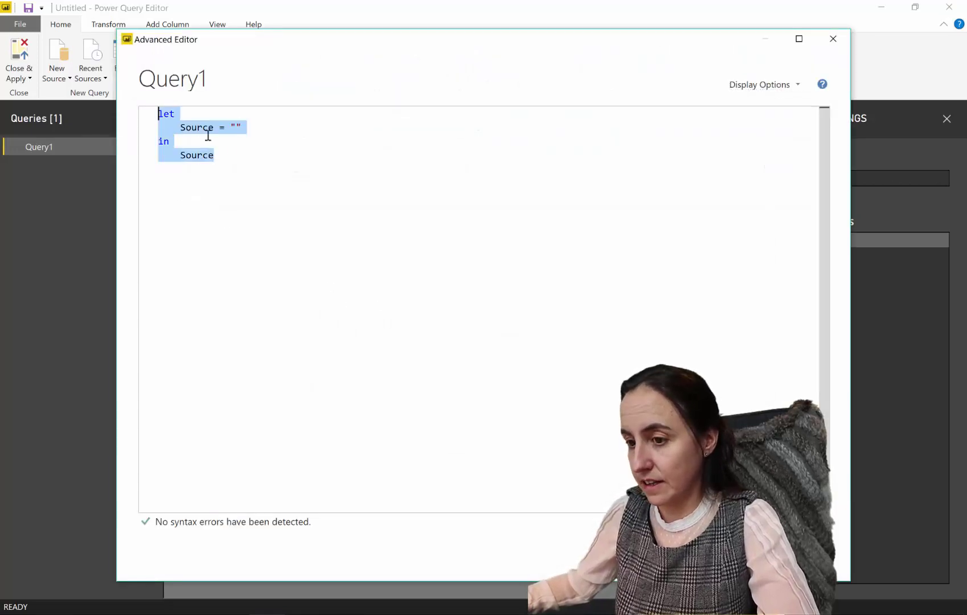
{"action": "key", "text": "ctrl+v"}
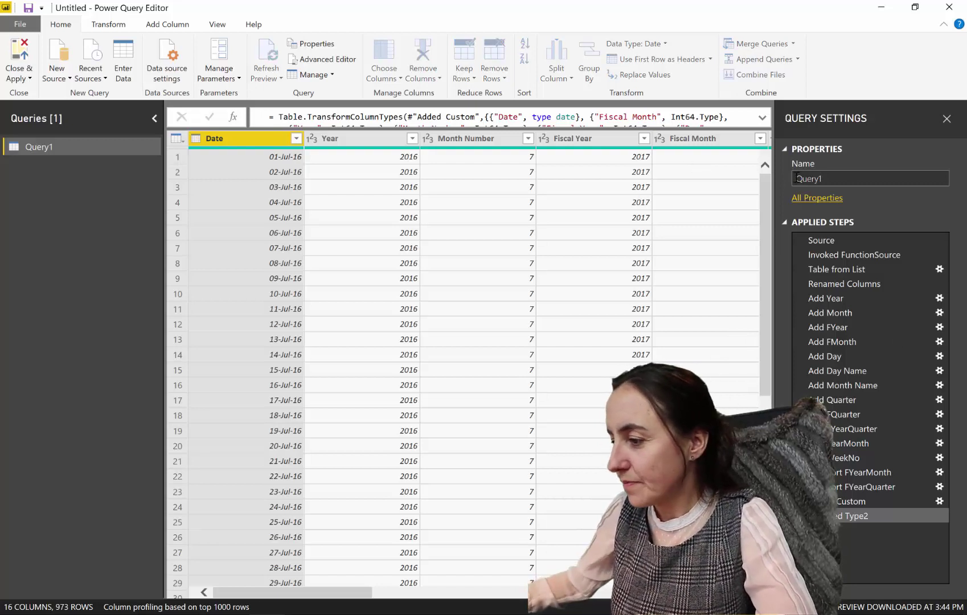
- Rename Query1 to Calendar in Query Settings
{"action": "double_click", "coordinate": [795, 179]}
{"action": "type", "text": "C"}
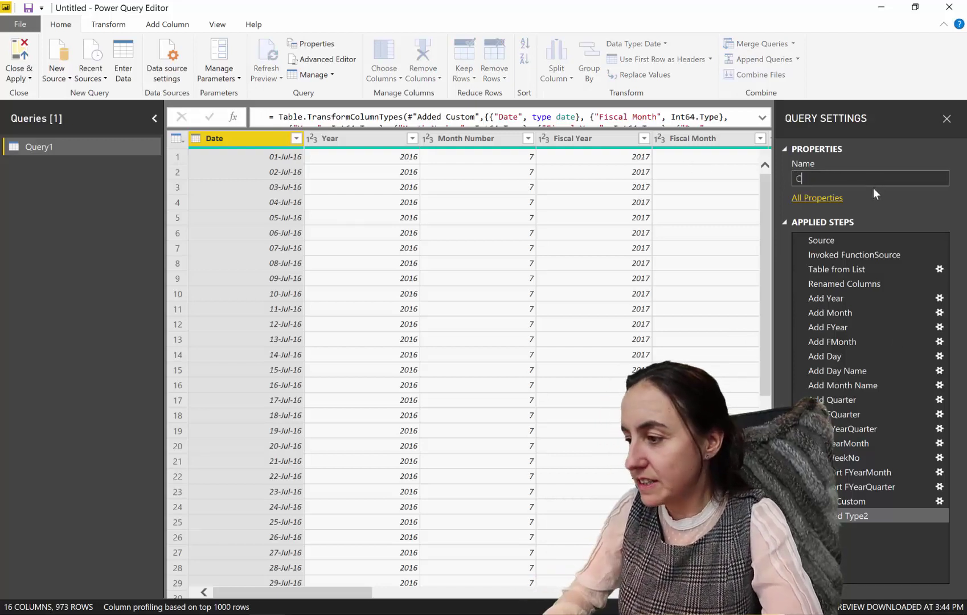
{"action": "type", "text": "alenda"}
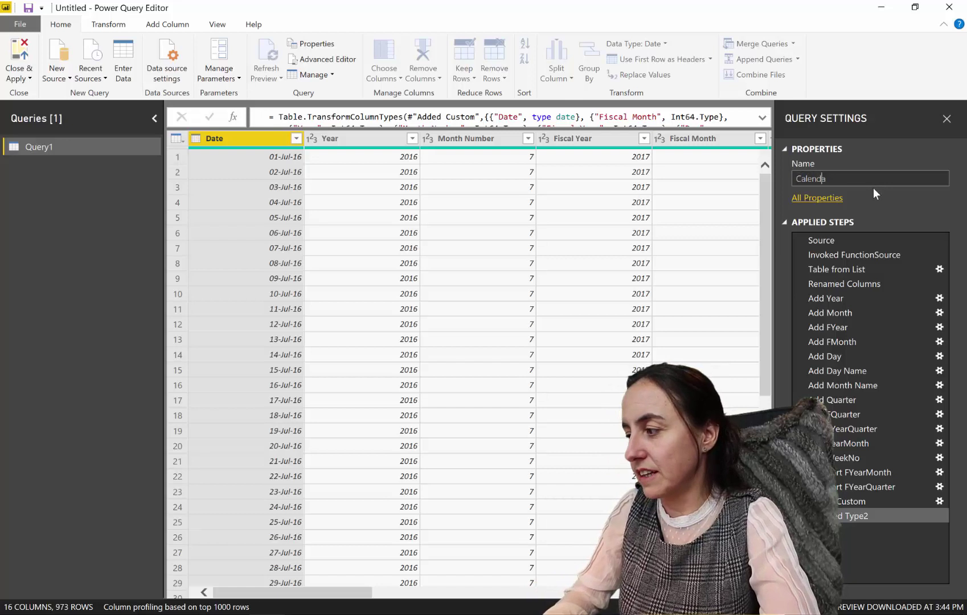
{"action": "type", "text": "r"}
{"action": "key", "text": "Return"}
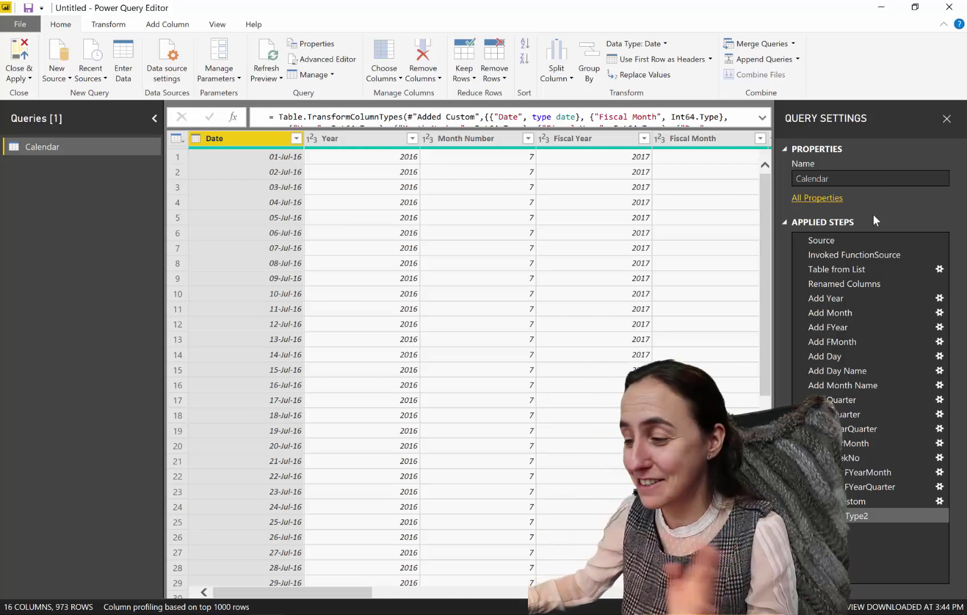
- Select the whole Calendar name, then bring the Power Query Editor back into focus
{"action": "left_click", "coordinate": [863, 179]}
{"action": "key", "text": "ctrl+a"}
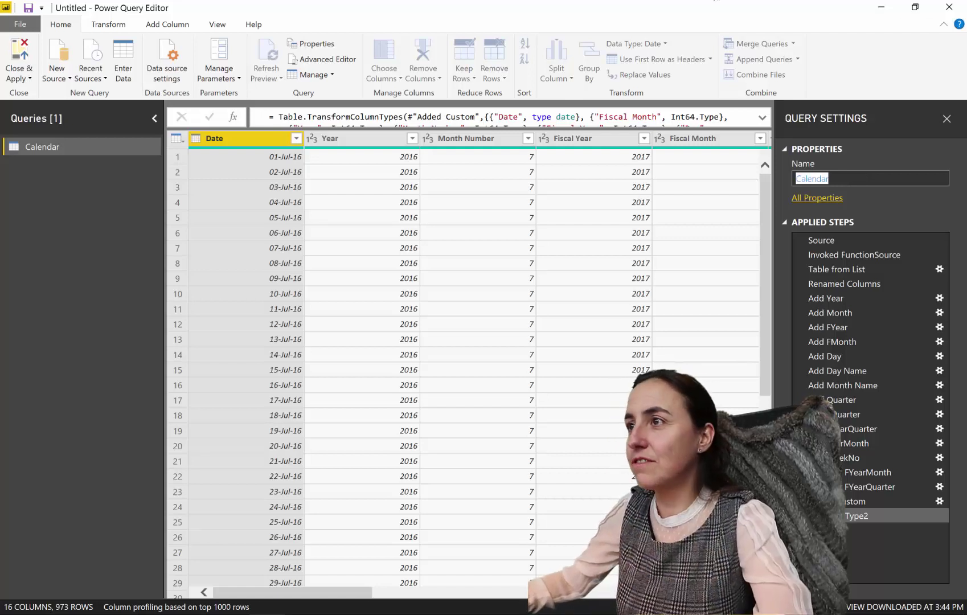
{"action": "key", "text": "alt+Tab"}
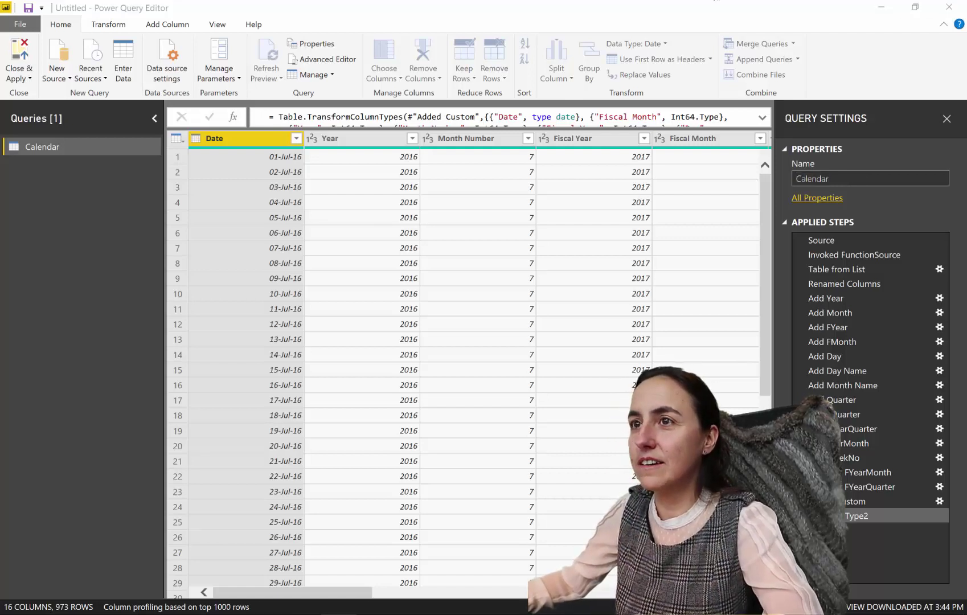
{"action": "left_click", "coordinate": [68, 252]}
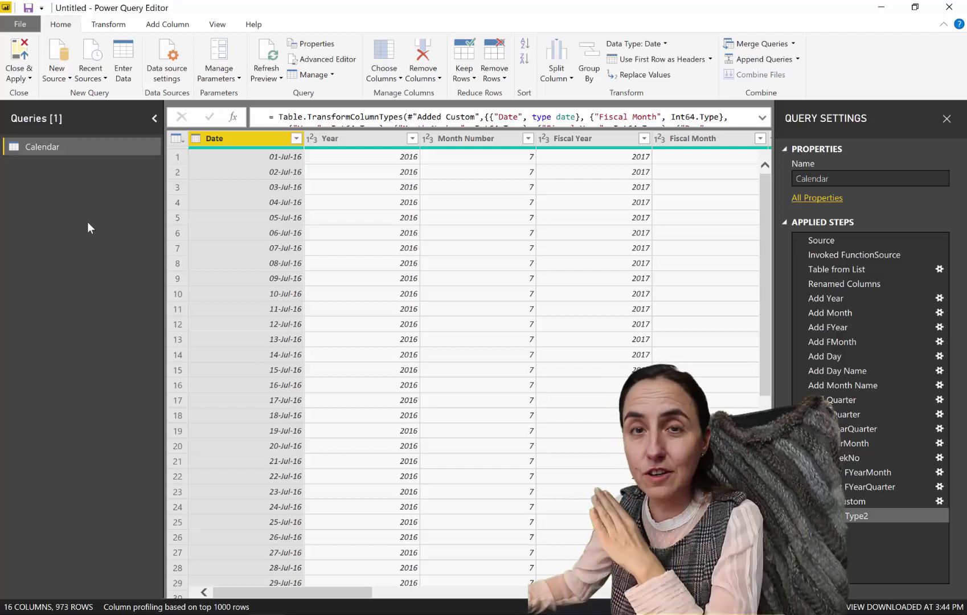
- Connect to the pasted Northwind OData feed URL and load its Orders table
{"action": "left_click", "coordinate": [57, 73]}
{"action": "left_click", "coordinate": [64, 274]}
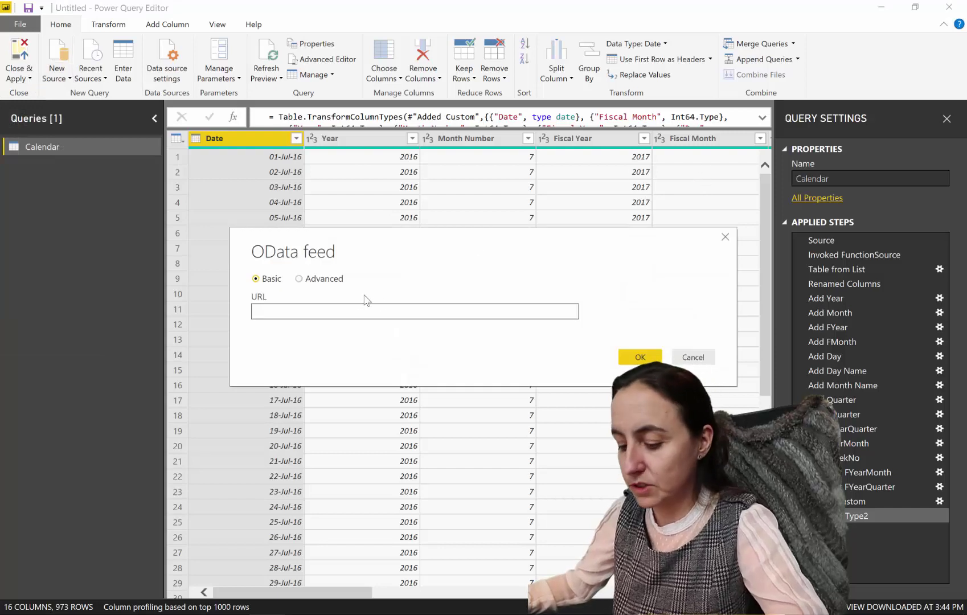
{"action": "type", "text": "https://services.odata.org/V2/Northwind/Northwind.svc/"}
{"action": "left_click", "coordinate": [635, 359]}
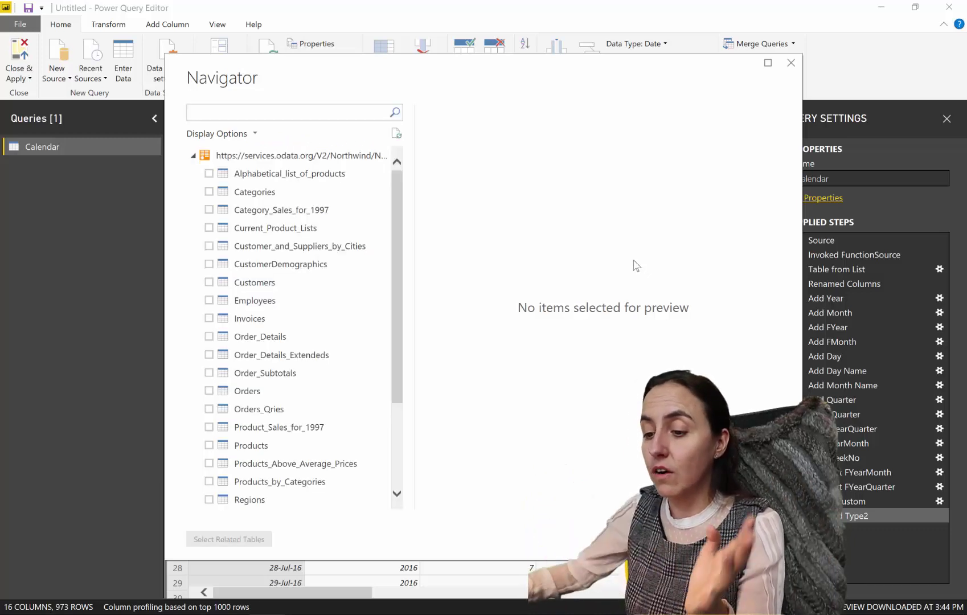
{"action": "left_click", "coordinate": [253, 409]}
{"action": "left_click", "coordinate": [249, 391]}
{"action": "key", "text": "Escape"}
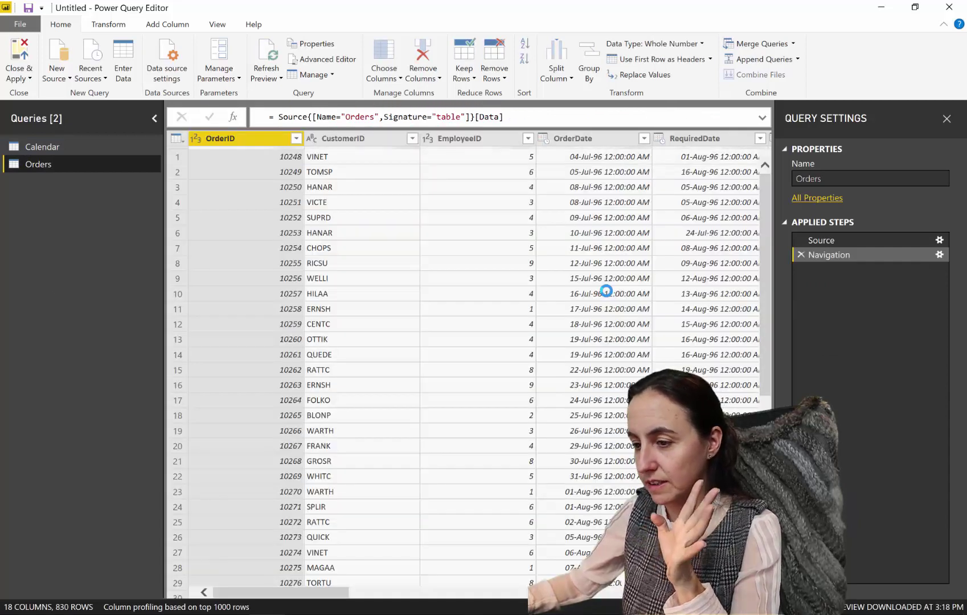
- Select the Orders query's OrderDate, RequiredDate and ShippedDate columns
{"action": "left_click_drag", "start_coordinate": [280, 592], "coordinate": [342, 594]}
{"action": "left_click", "coordinate": [337, 139]}
{"action": "left_click", "coordinate": [464, 138]}
{"action": "left_click", "coordinate": [557, 139]}
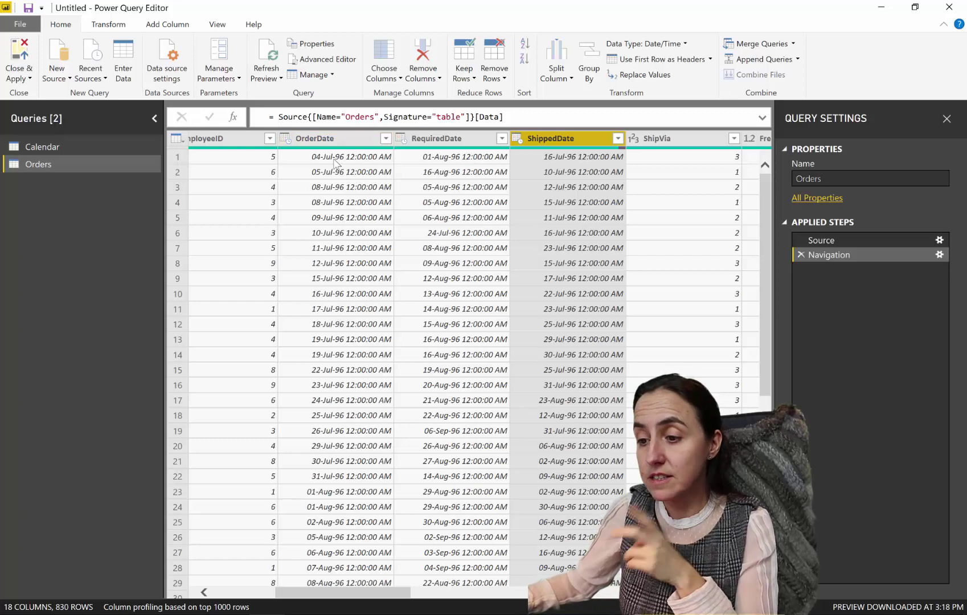
{"action": "scroll", "coordinate": [399, 342], "scroll_direction": "down", "scroll_amount": 5}
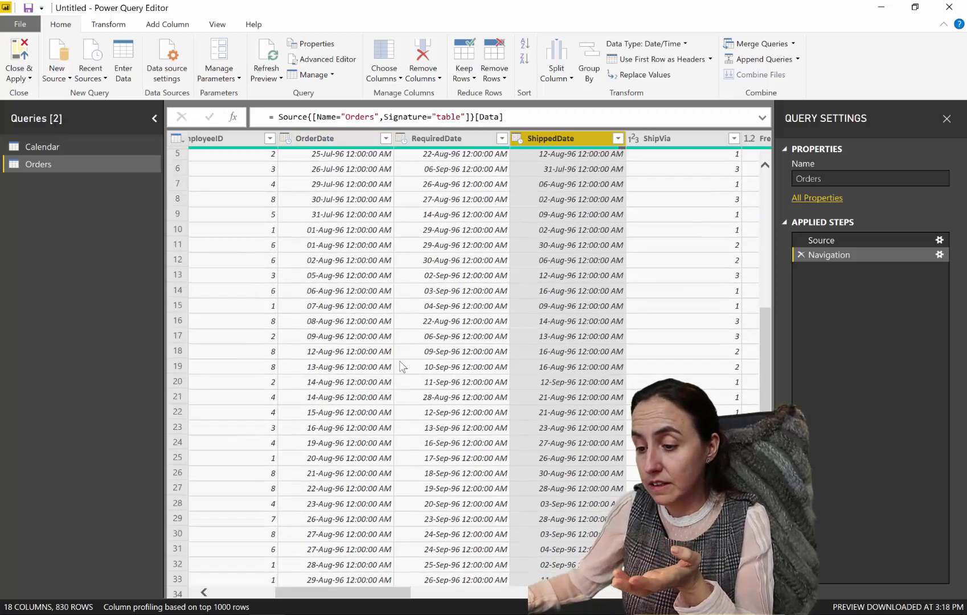
{"action": "scroll", "coordinate": [402, 371], "scroll_direction": "up", "scroll_amount": 5}
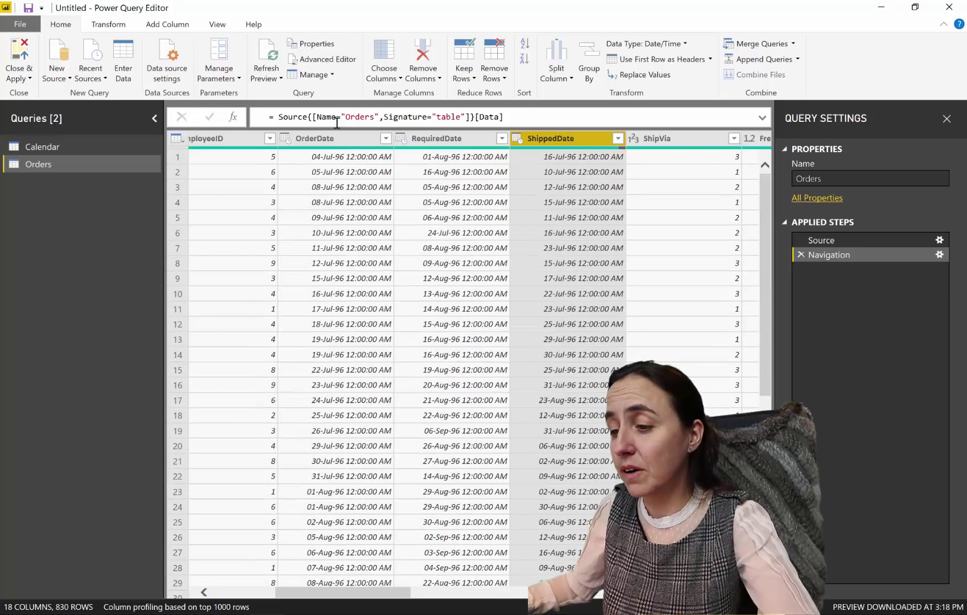
- Set the three order date columns to Date, then delete Orders' Changed Type step and select Calendar
{"action": "left_click", "coordinate": [342, 142]}
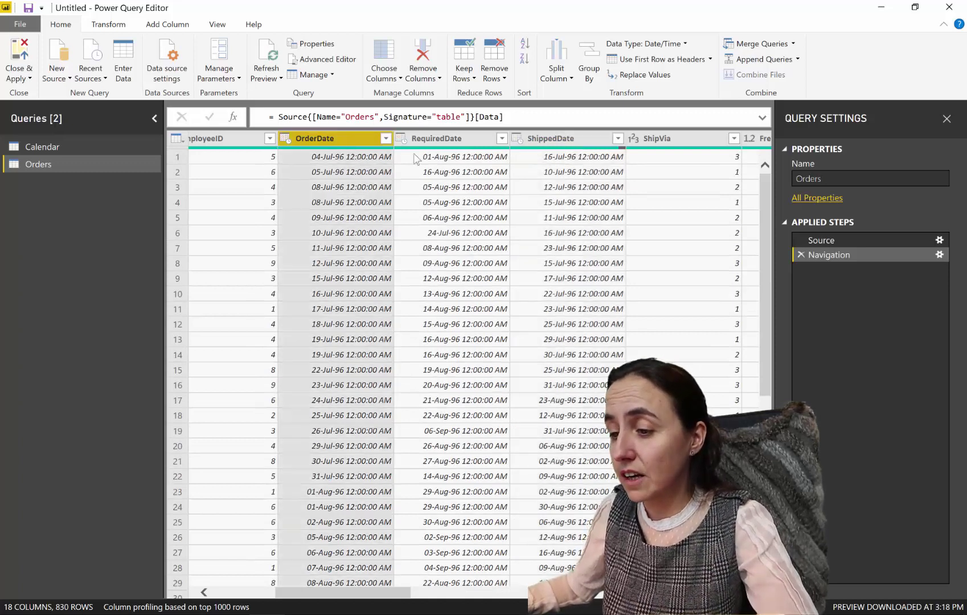
{"action": "left_click", "coordinate": [473, 141], "text": "ctrl"}
{"action": "left_click", "coordinate": [569, 141], "text": "ctrl"}
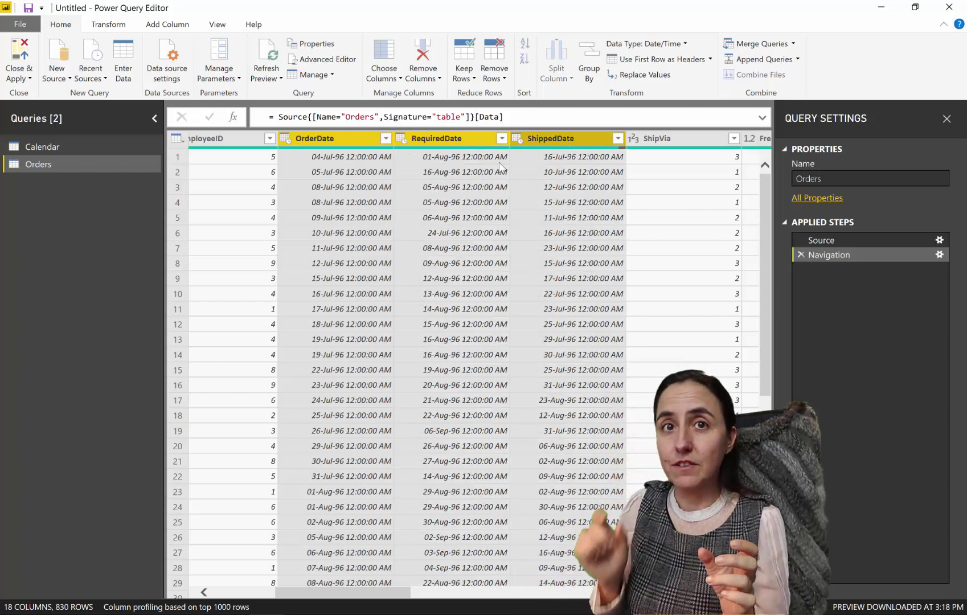
{"action": "left_click", "coordinate": [655, 45]}
{"action": "left_click", "coordinate": [602, 141]}
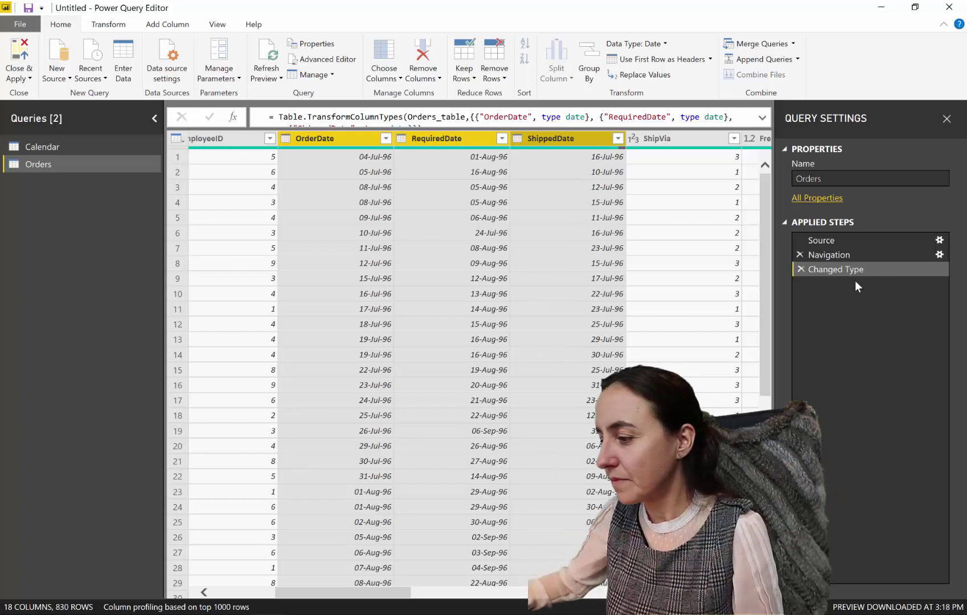
{"action": "left_click", "coordinate": [801, 269]}
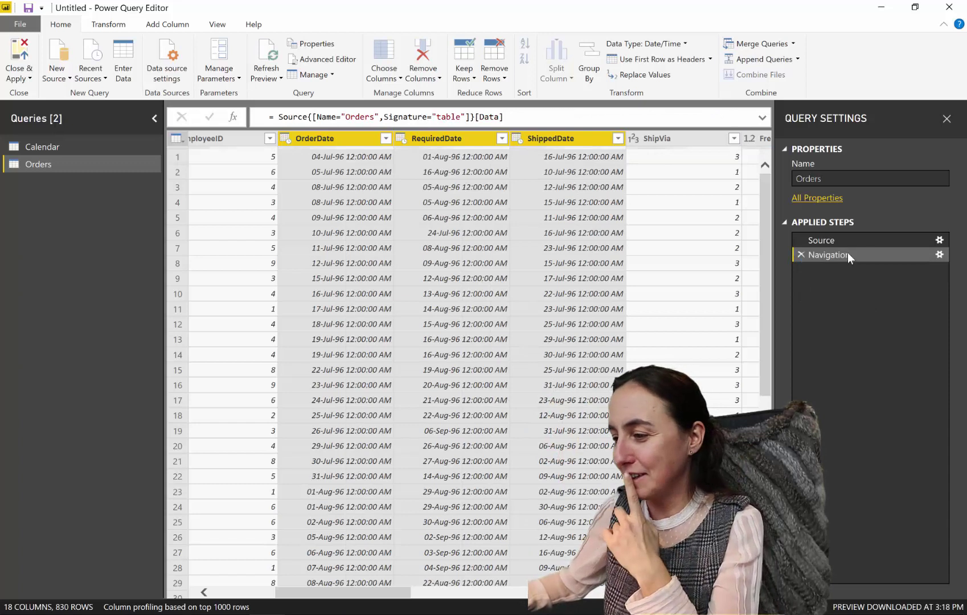
{"action": "left_click", "coordinate": [85, 145]}
- Apply the query changes and select the Calendar table's Date column in Data view
{"action": "left_click", "coordinate": [20, 54]}
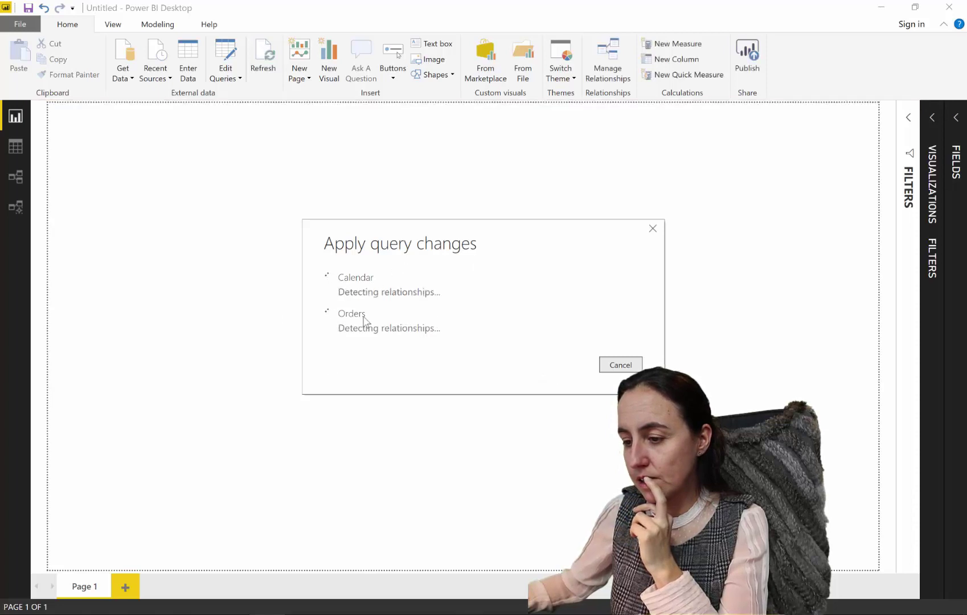
{"action": "left_click", "coordinate": [17, 152]}
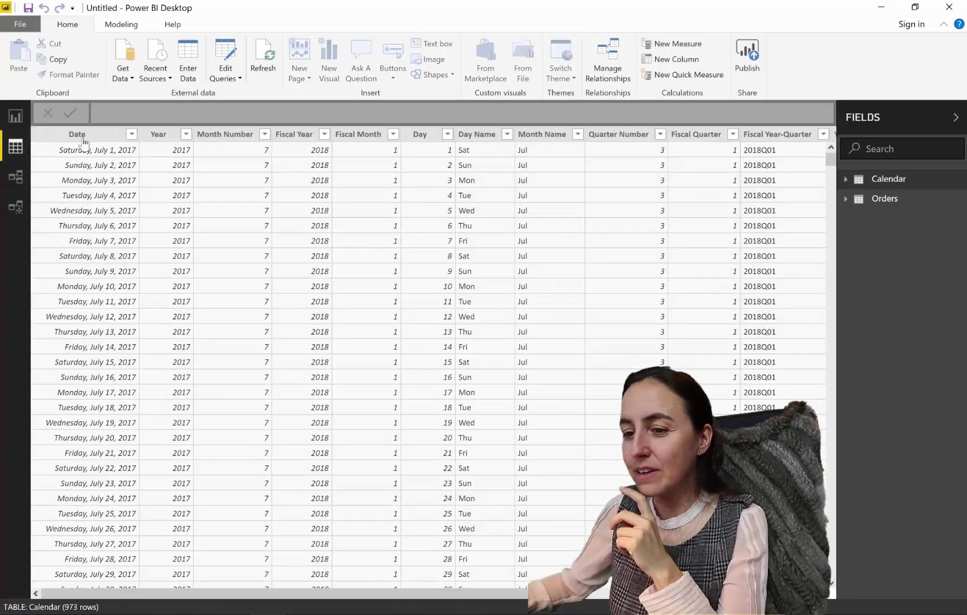
{"action": "left_click", "coordinate": [79, 135]}
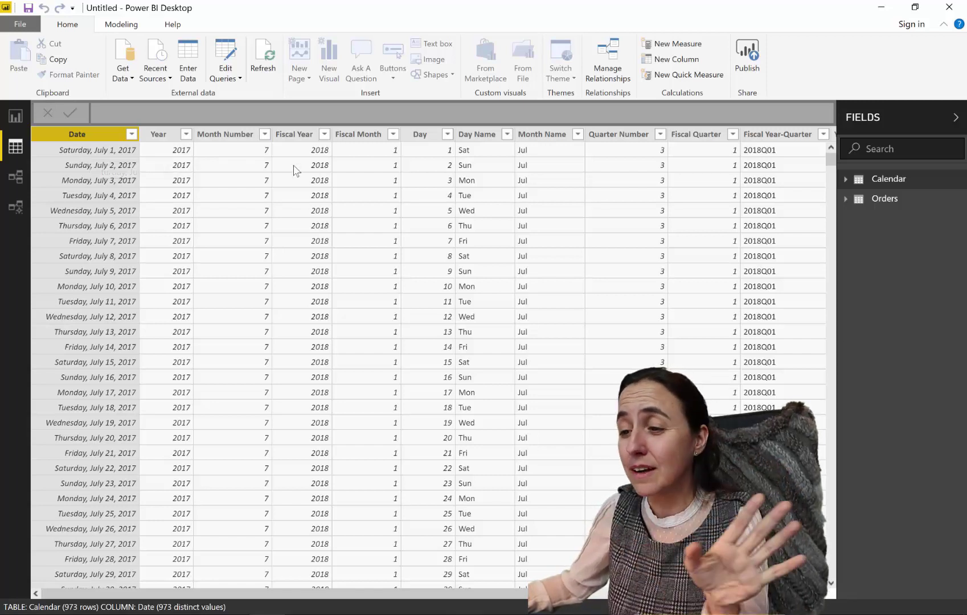
- Format Calendar's Date column as 2001-03-14 (yyyy-MM-dd)
{"action": "left_click", "coordinate": [120, 23]}
{"action": "left_click", "coordinate": [342, 59]}
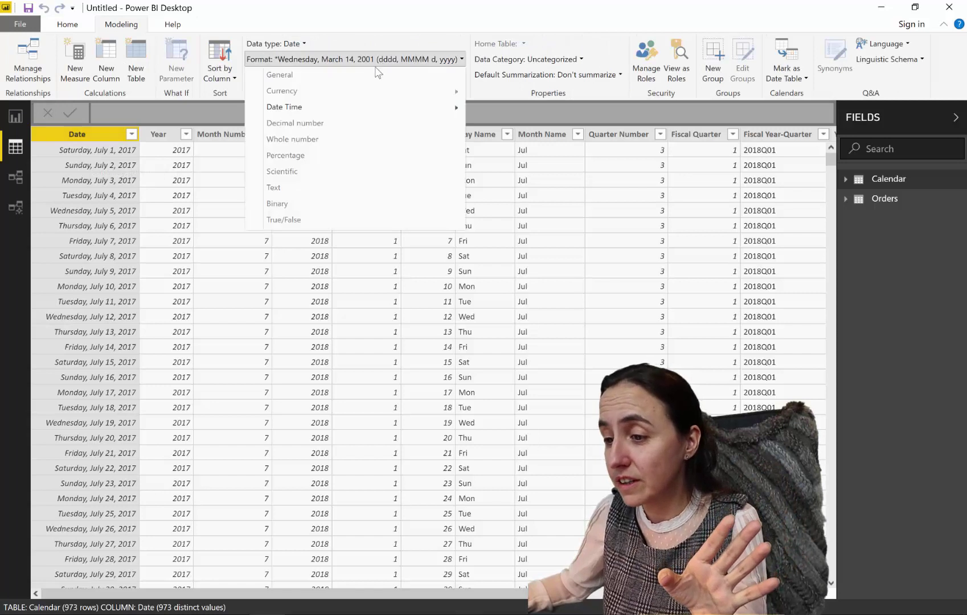
{"action": "mouse_move", "coordinate": [340, 117]}
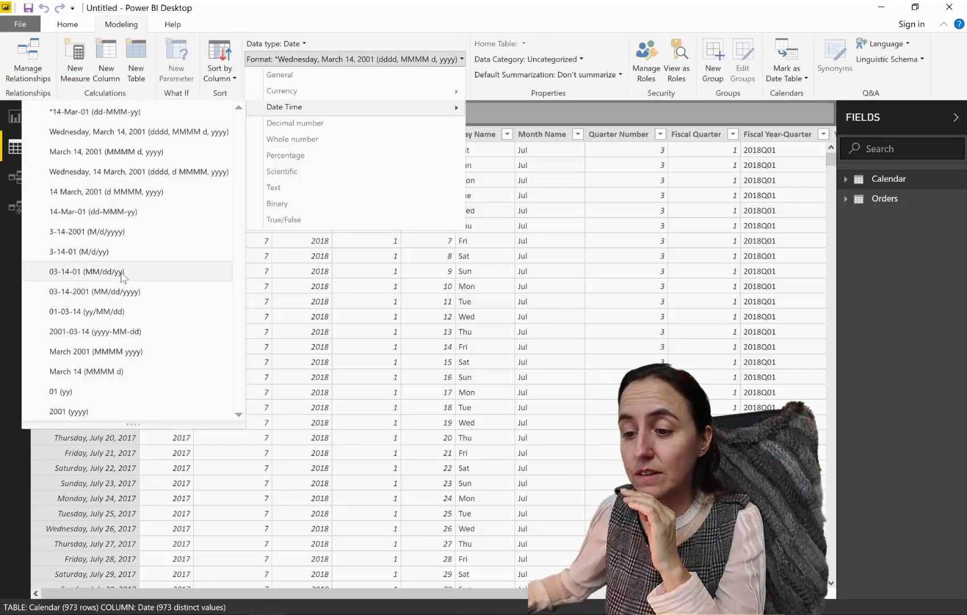
{"action": "left_click", "coordinate": [113, 332]}
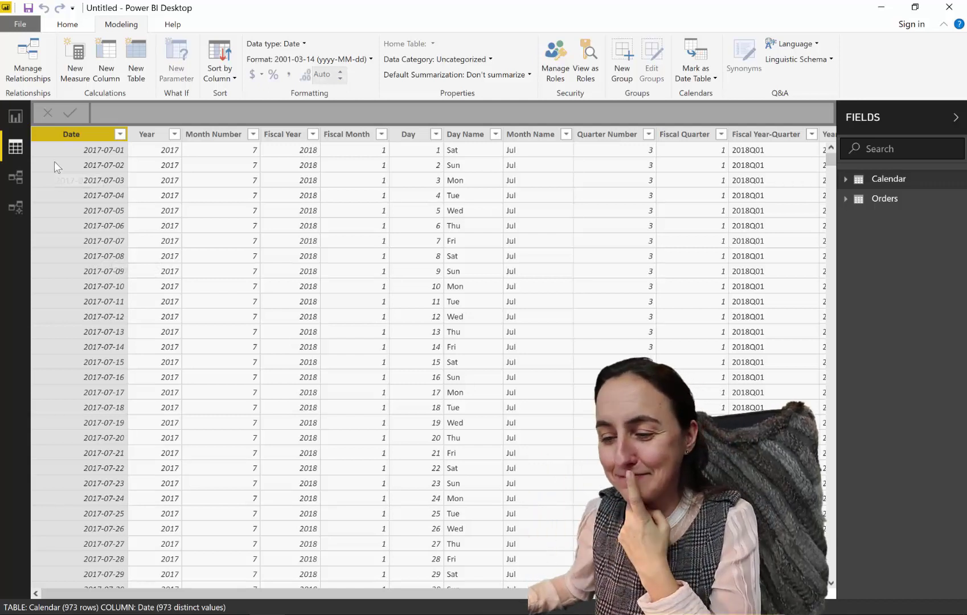
- Open the Orders table and check the types of its RequiredDate, ShippedDate and OrderDate columns
{"action": "left_click", "coordinate": [897, 199]}
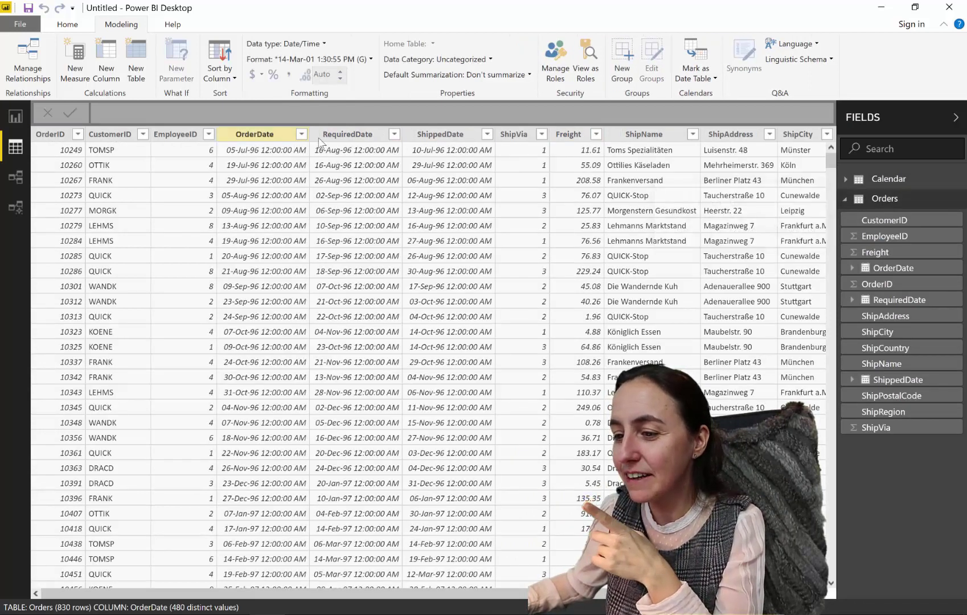
{"action": "left_click", "coordinate": [356, 134]}
{"action": "left_click", "coordinate": [452, 143]}
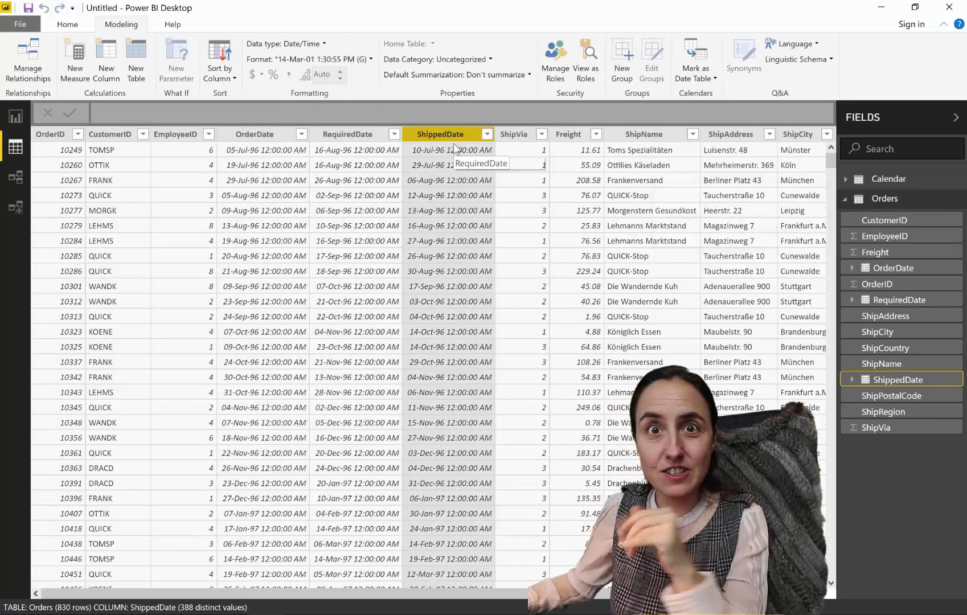
{"action": "left_click", "coordinate": [268, 166]}
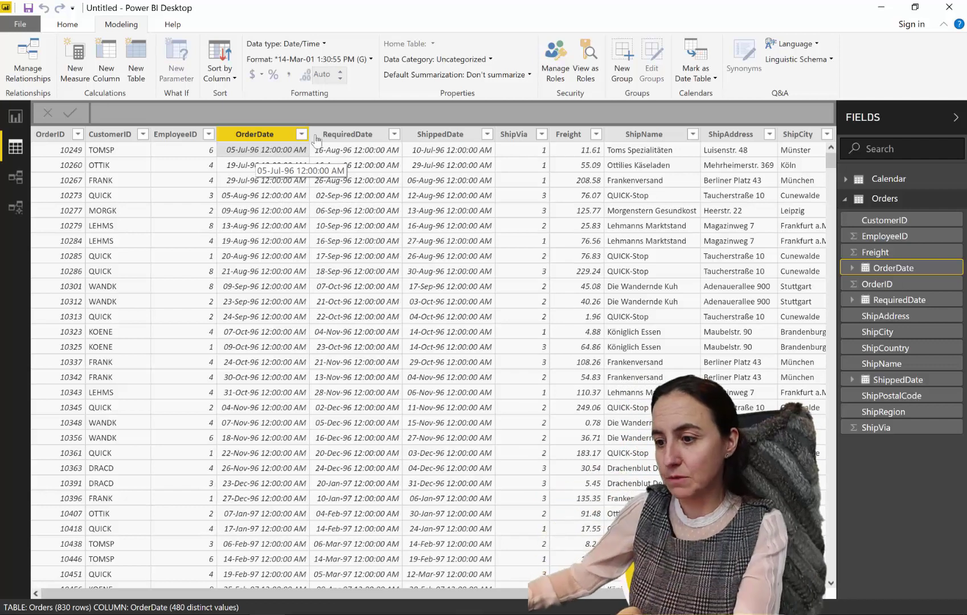
- Reopen Power Query Editor from the Home ribbon
{"action": "left_click", "coordinate": [67, 23]}
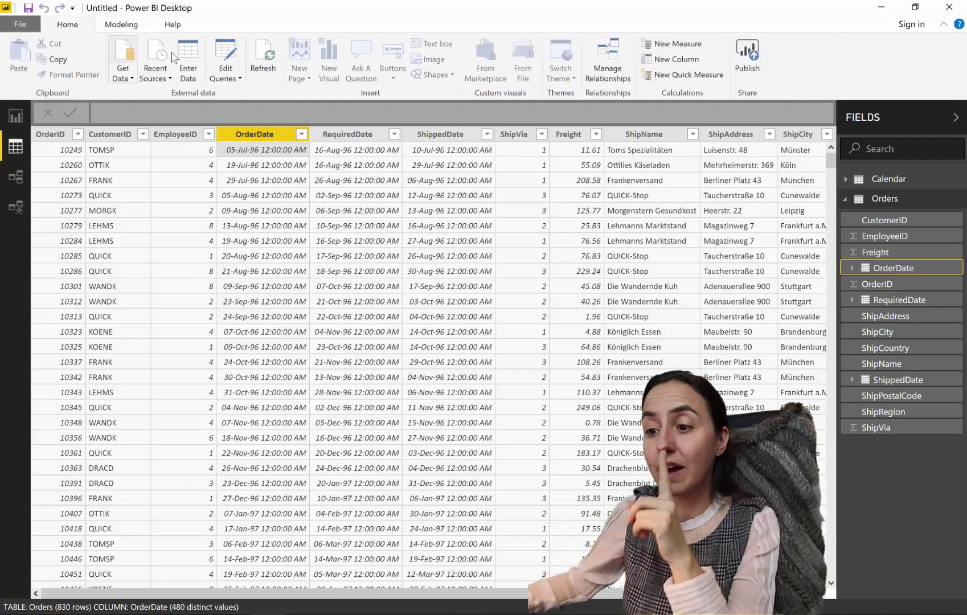
{"action": "left_click", "coordinate": [117, 25]}
{"action": "left_click", "coordinate": [67, 24]}
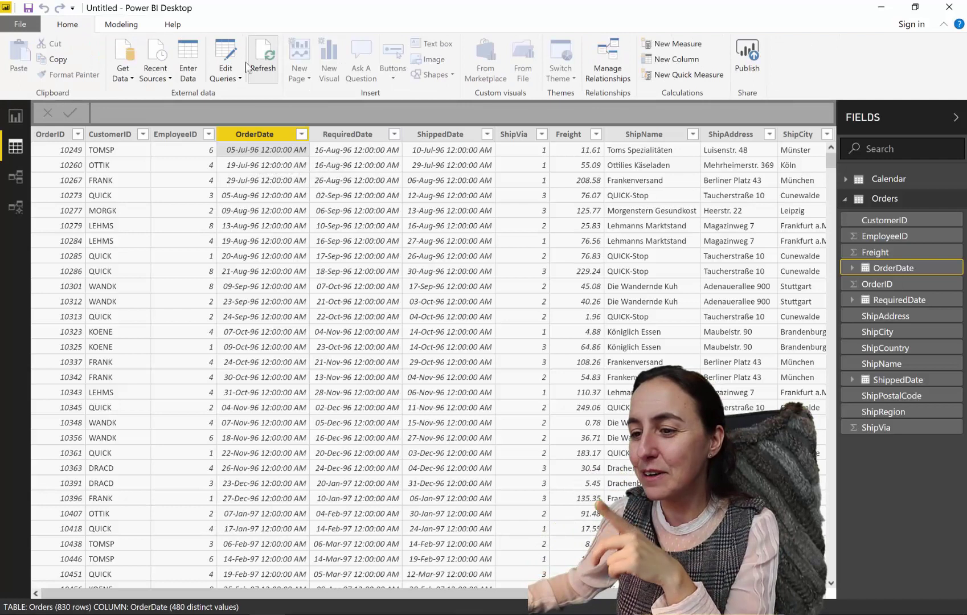
- Change the Orders query's OrderDate, RequiredDate and ShippedDate columns to the Date type
{"action": "left_click", "coordinate": [228, 57]}
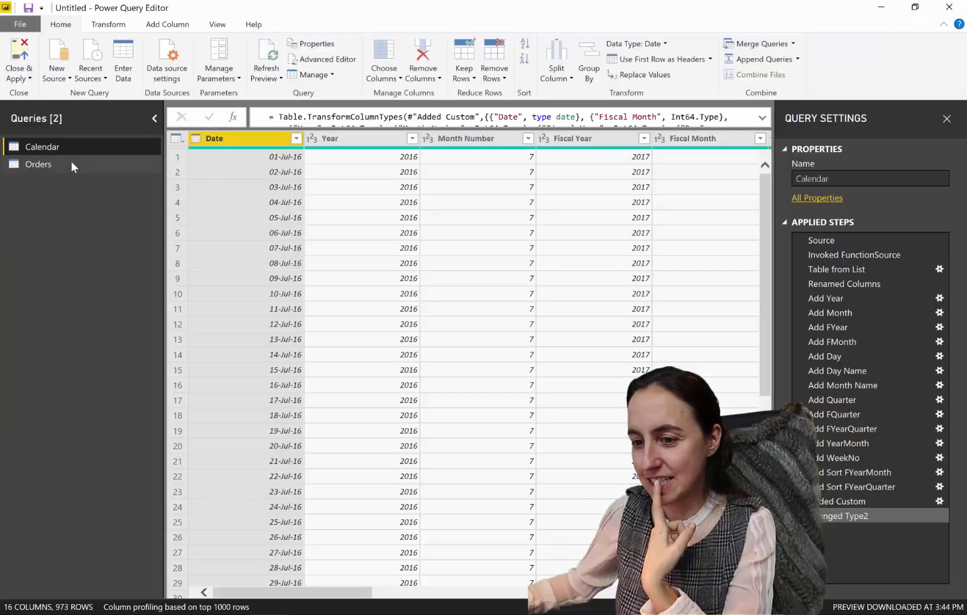
{"action": "left_click", "coordinate": [71, 163]}
{"action": "left_click", "coordinate": [572, 139]}
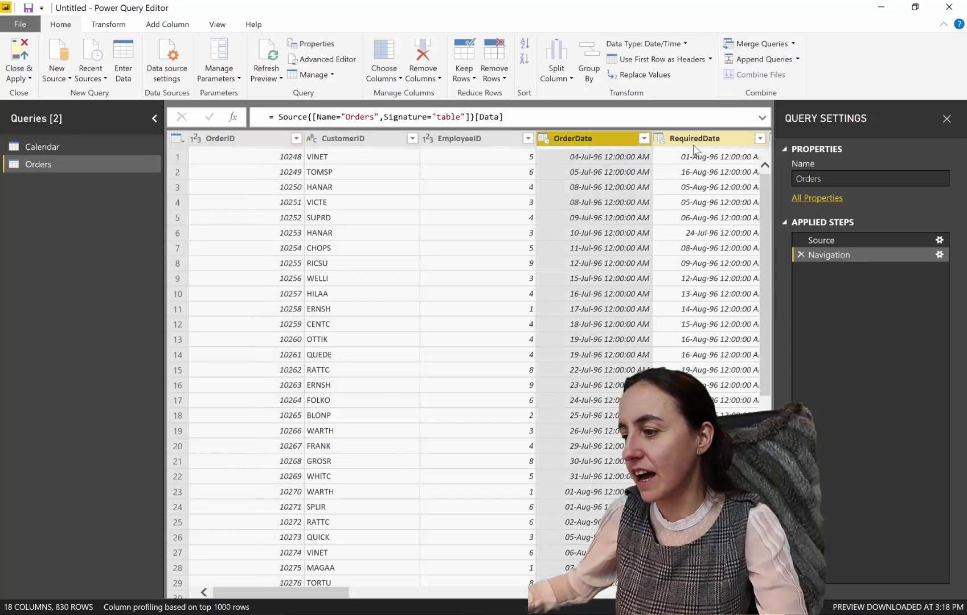
{"action": "left_click", "coordinate": [694, 142], "text": "ctrl"}
{"action": "scroll", "coordinate": [695, 228], "scroll_direction": "right", "scroll_amount": 3}
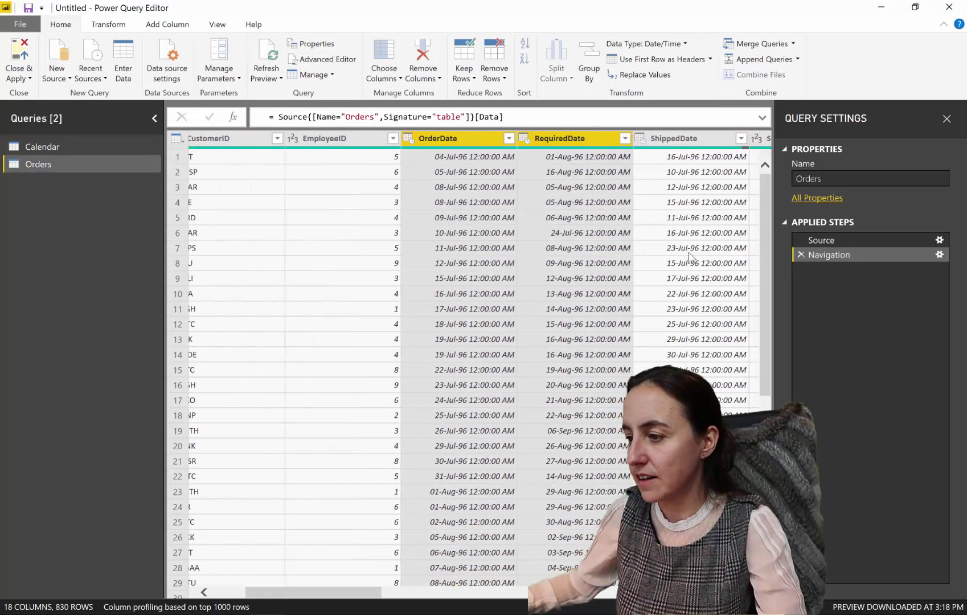
{"action": "left_click", "coordinate": [682, 142], "text": "ctrl"}
{"action": "left_click", "coordinate": [645, 44]}
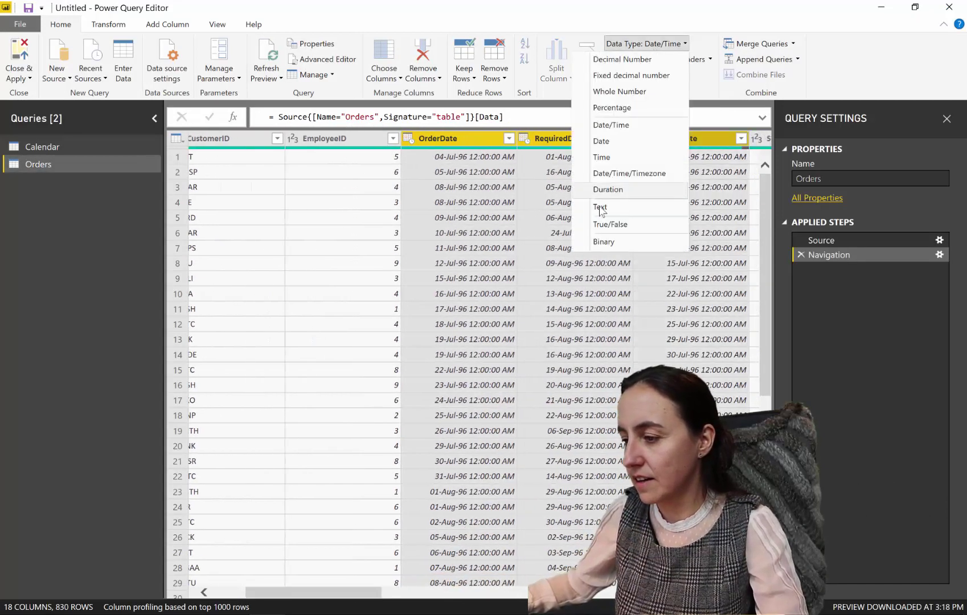
{"action": "left_click", "coordinate": [601, 141]}
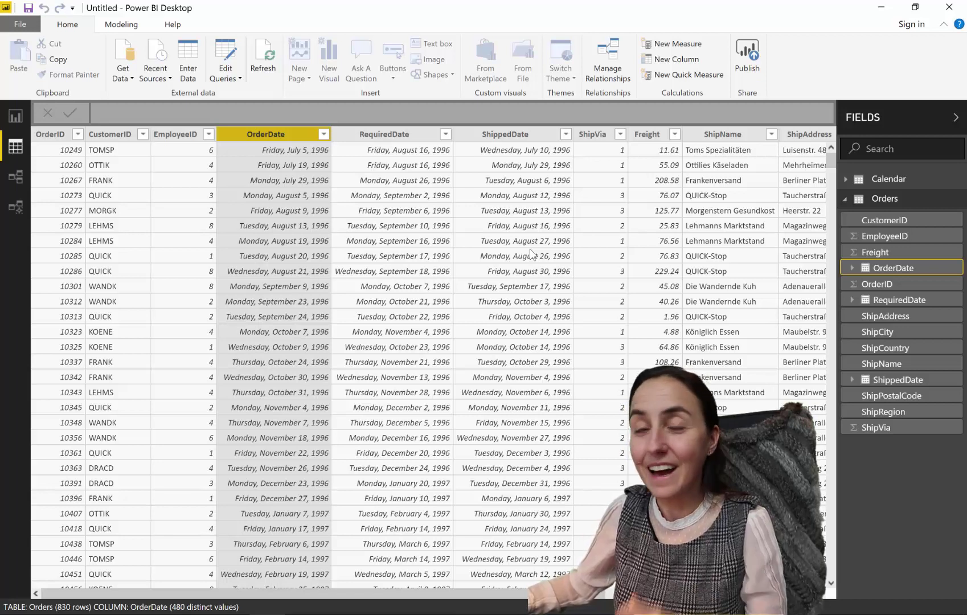
- Format Orders' OrderDate column as yyyy-MM-dd (2001-03-14)
{"action": "left_click", "coordinate": [404, 142]}
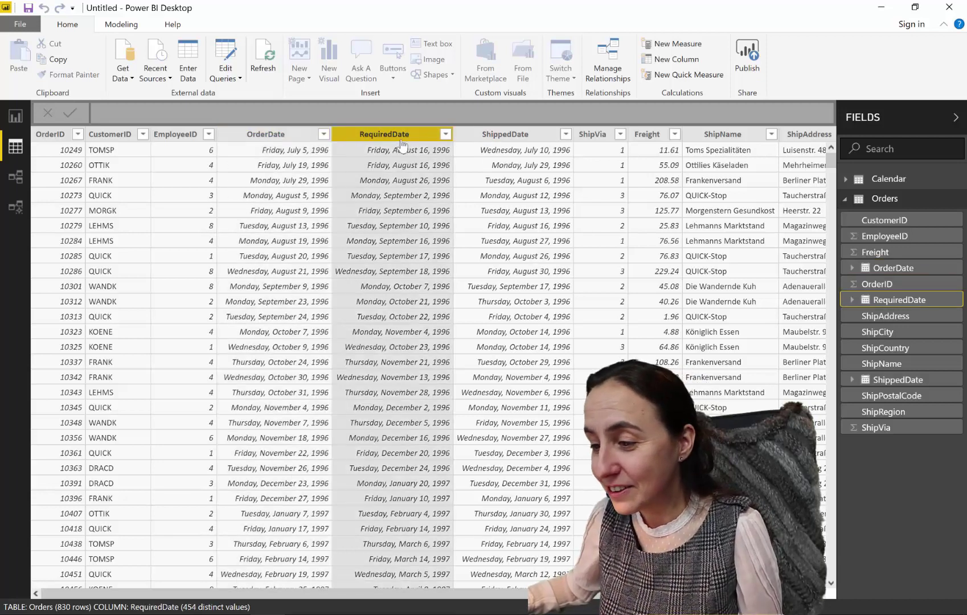
{"action": "left_click", "coordinate": [506, 140]}
{"action": "left_click", "coordinate": [287, 140]}
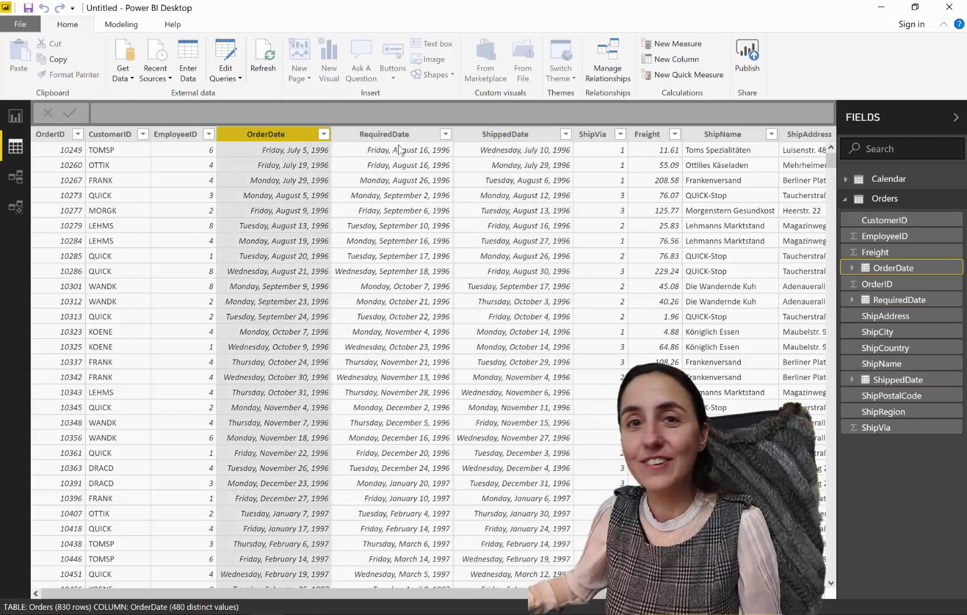
{"action": "left_click", "coordinate": [121, 24]}
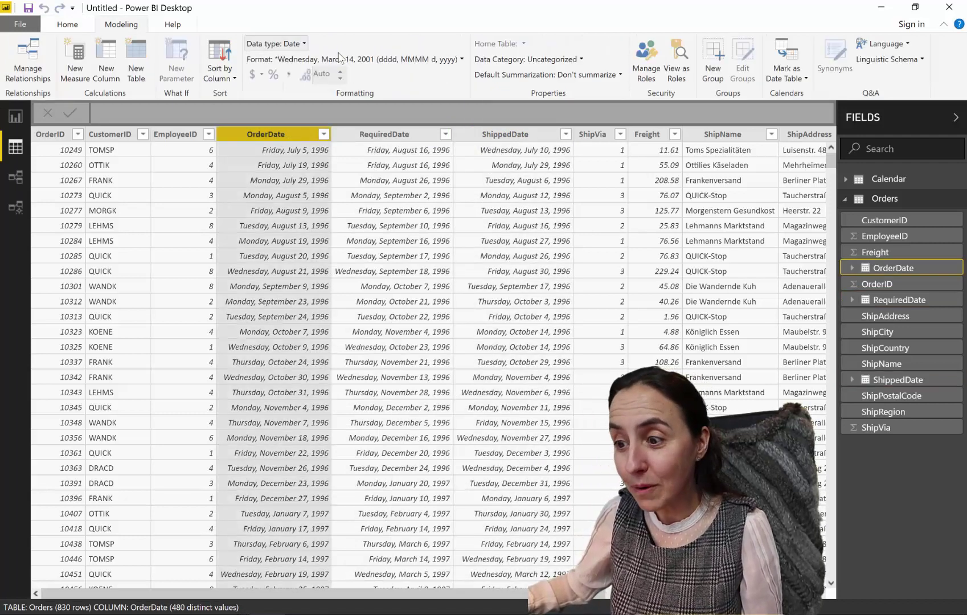
{"action": "left_click", "coordinate": [319, 58]}
{"action": "mouse_move", "coordinate": [285, 108]}
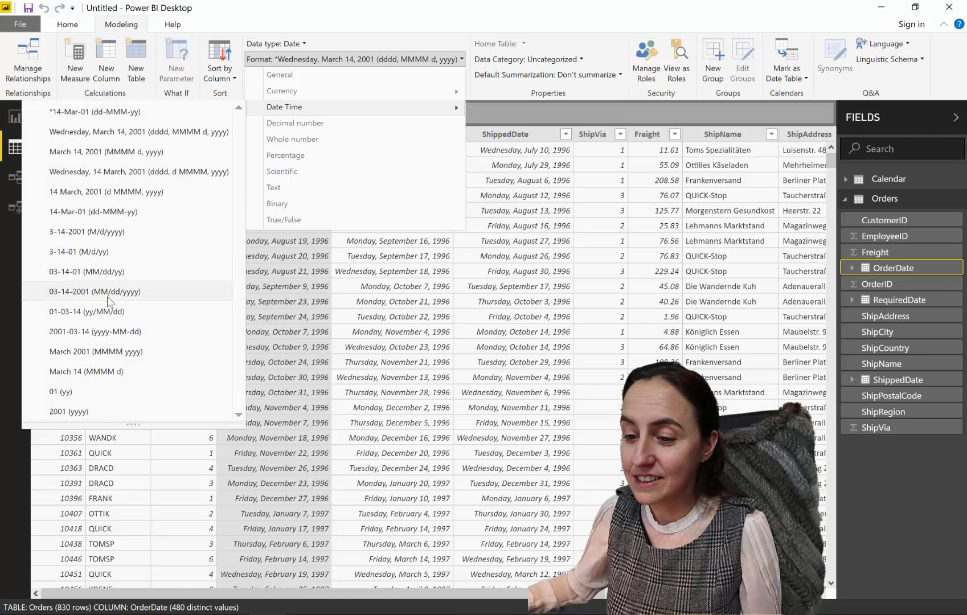
{"action": "left_click", "coordinate": [111, 336]}
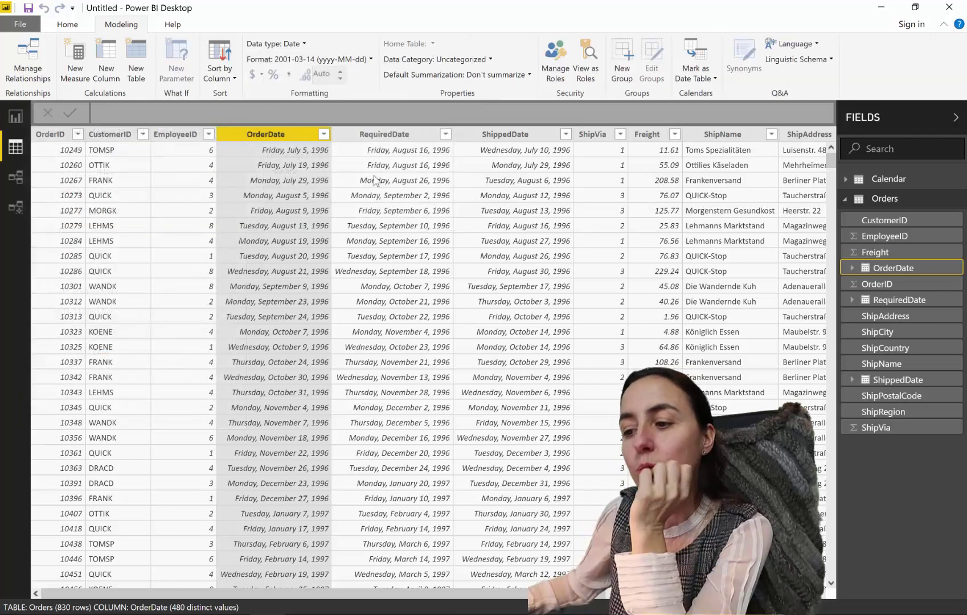
- Apply the same yyyy-MM-dd format to the RequiredDate and ShippedDate columns
{"action": "left_click", "coordinate": [364, 140]}
{"action": "left_click", "coordinate": [412, 59]}
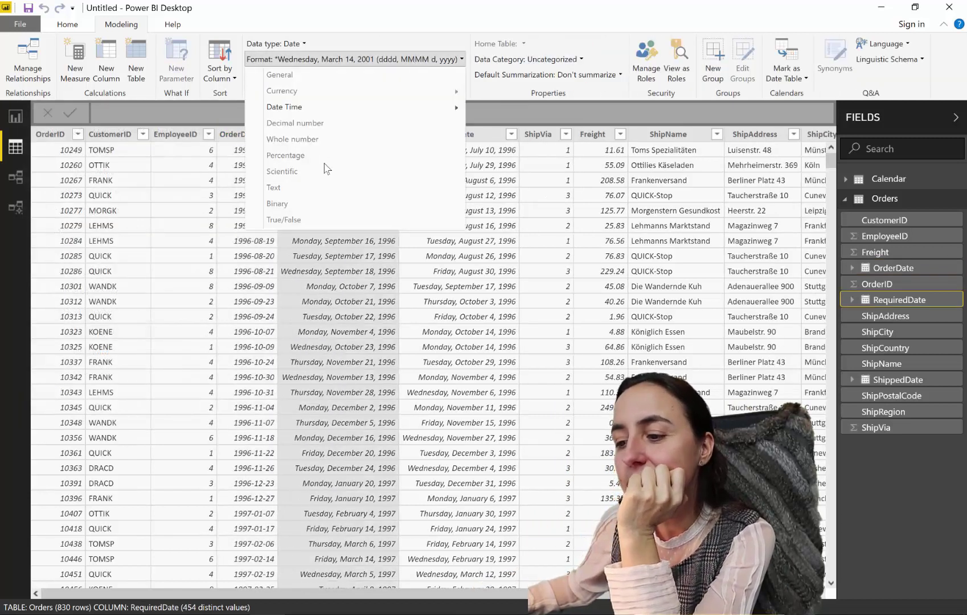
{"action": "mouse_move", "coordinate": [322, 104]}
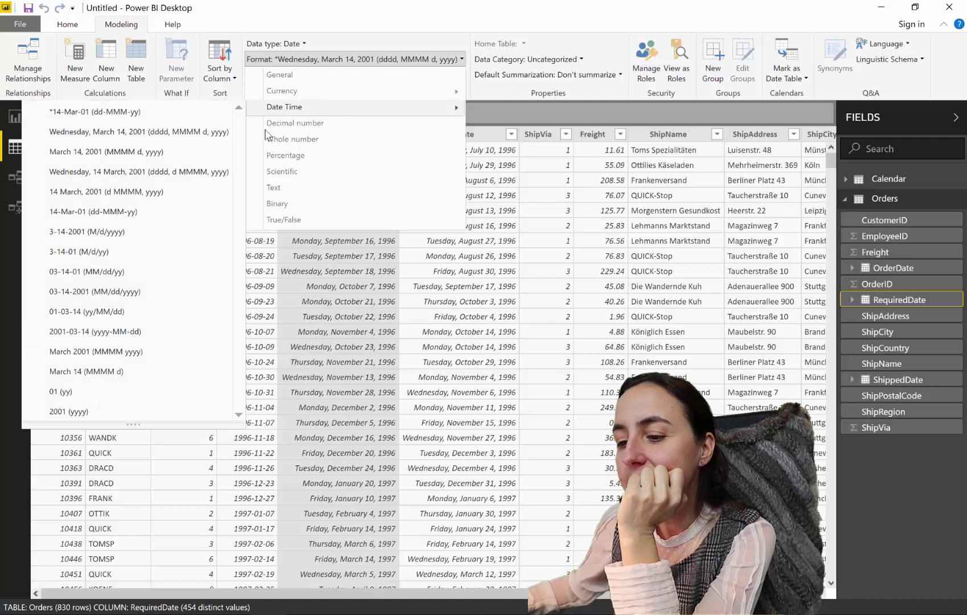
{"action": "left_click", "coordinate": [156, 334]}
{"action": "left_click", "coordinate": [429, 137]}
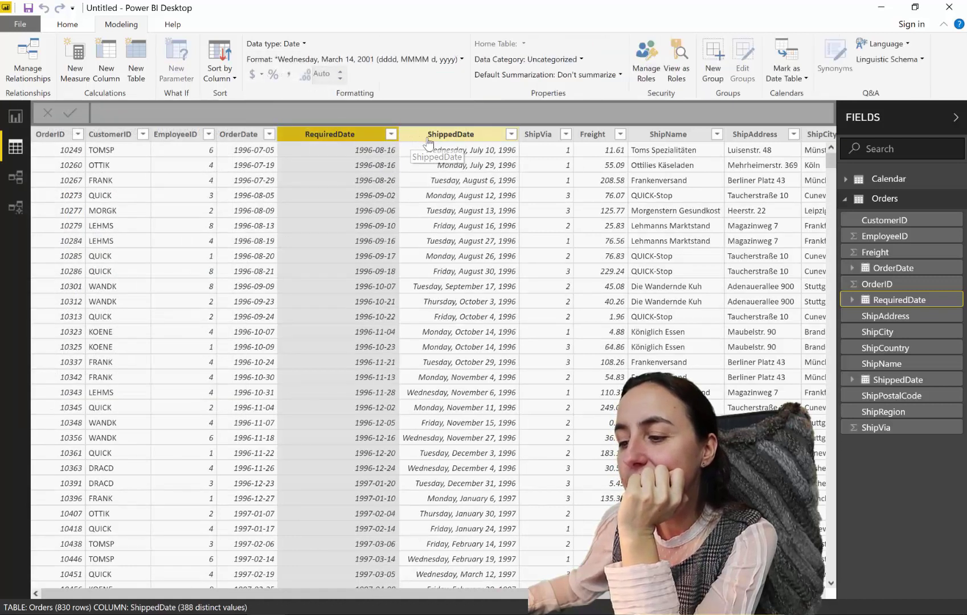
{"action": "left_click", "coordinate": [397, 60]}
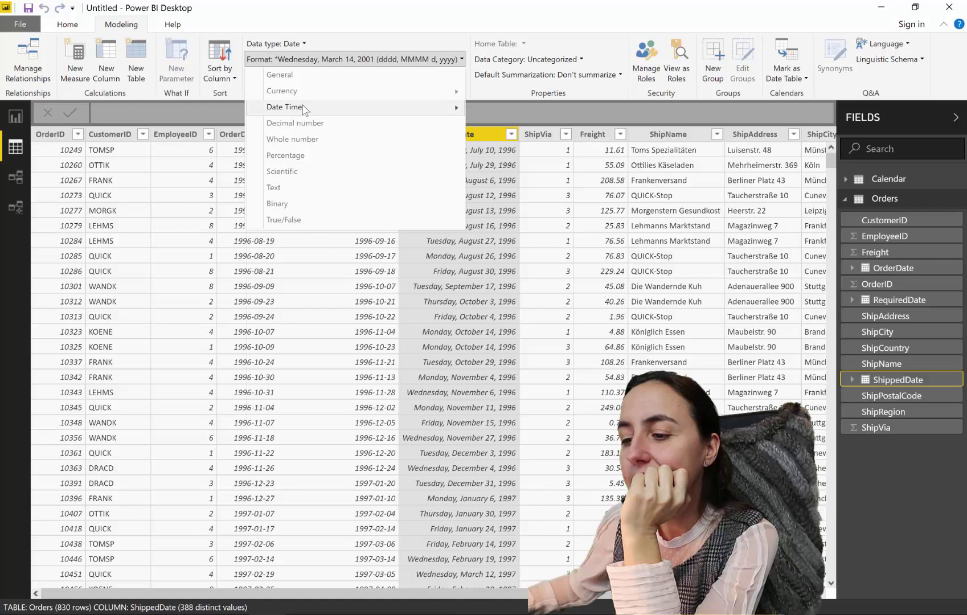
{"action": "mouse_move", "coordinate": [303, 106]}
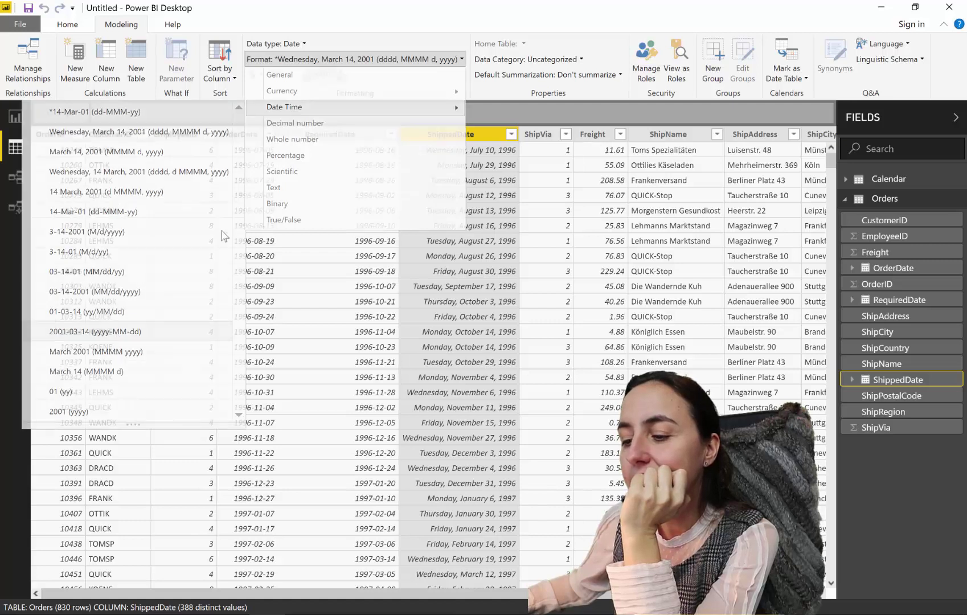
{"action": "left_click", "coordinate": [115, 333]}
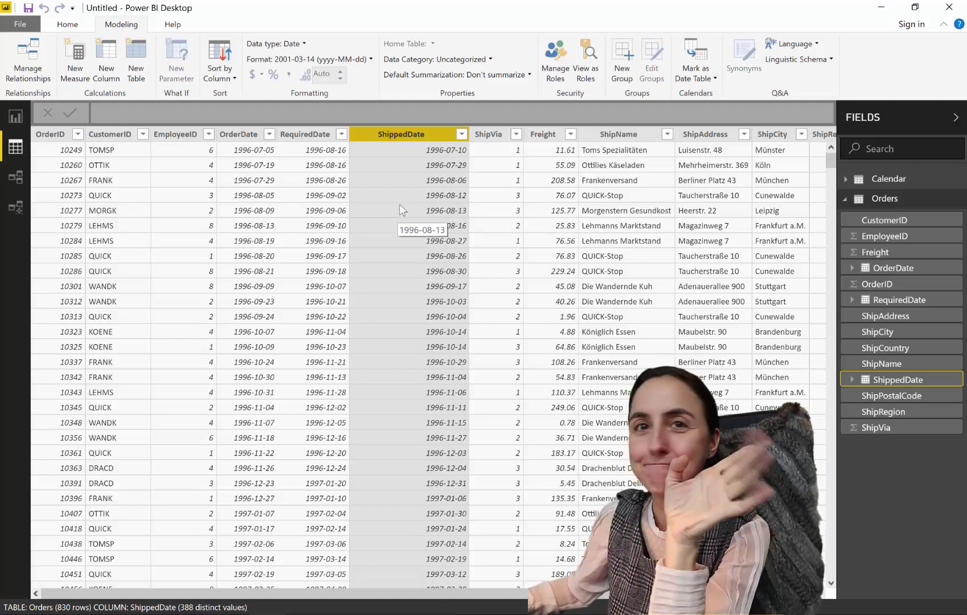
- Open the Calendar table's data and inspect the Day, Year and Fiscal Year columns
{"action": "left_click", "coordinate": [906, 179]}
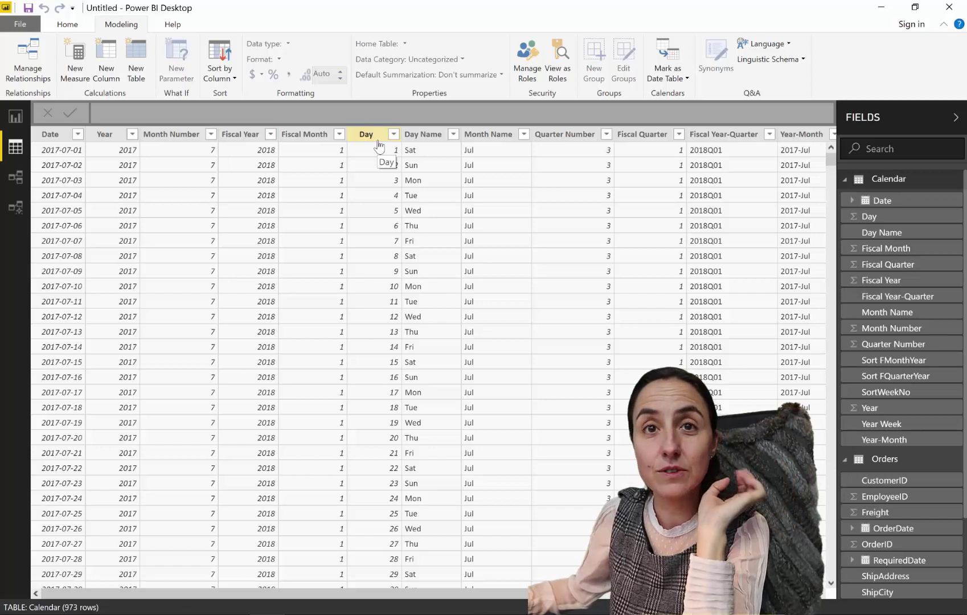
{"action": "left_click", "coordinate": [906, 219]}
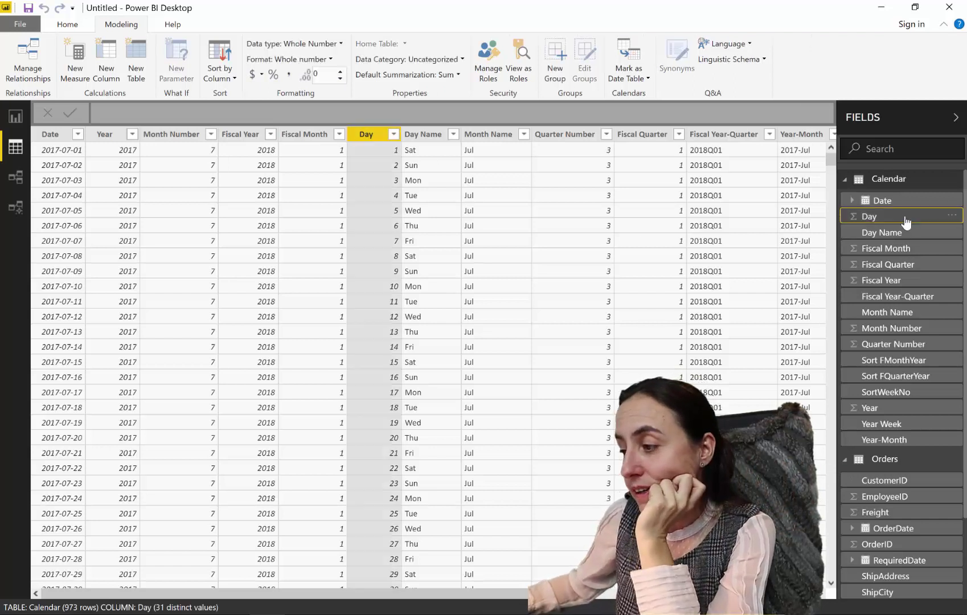
{"action": "left_click", "coordinate": [124, 138]}
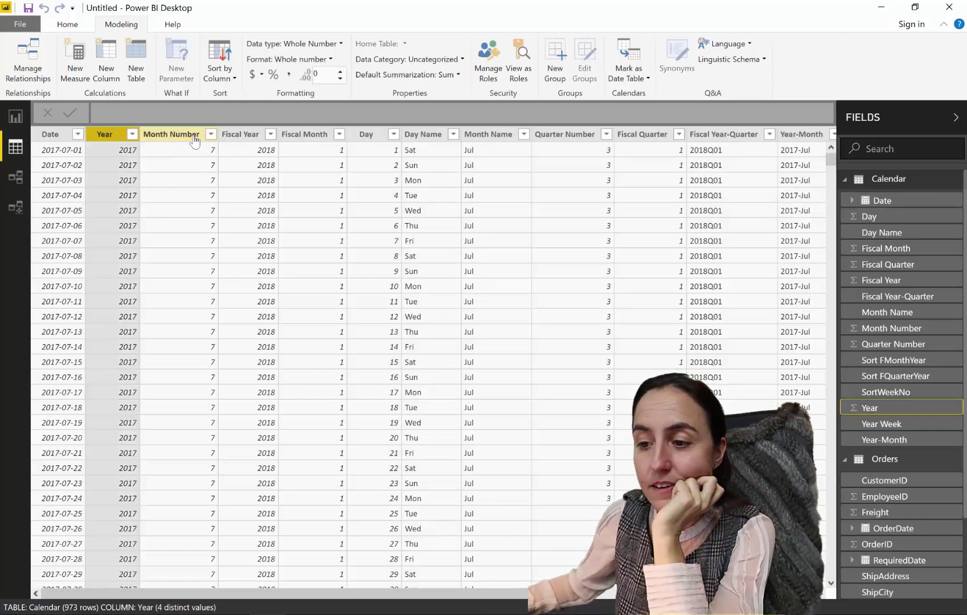
{"action": "left_click", "coordinate": [271, 134]}
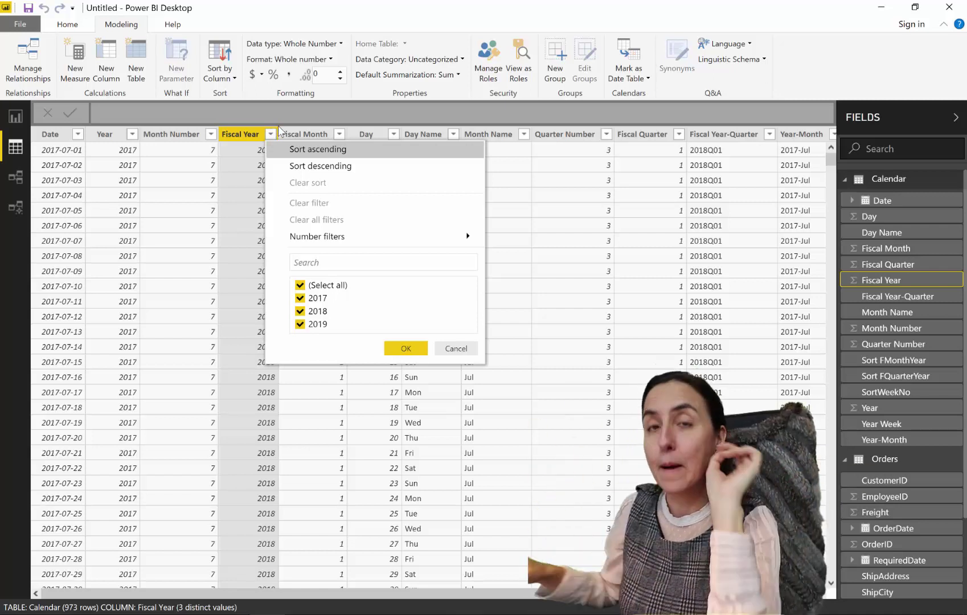
{"action": "left_click", "coordinate": [462, 354]}
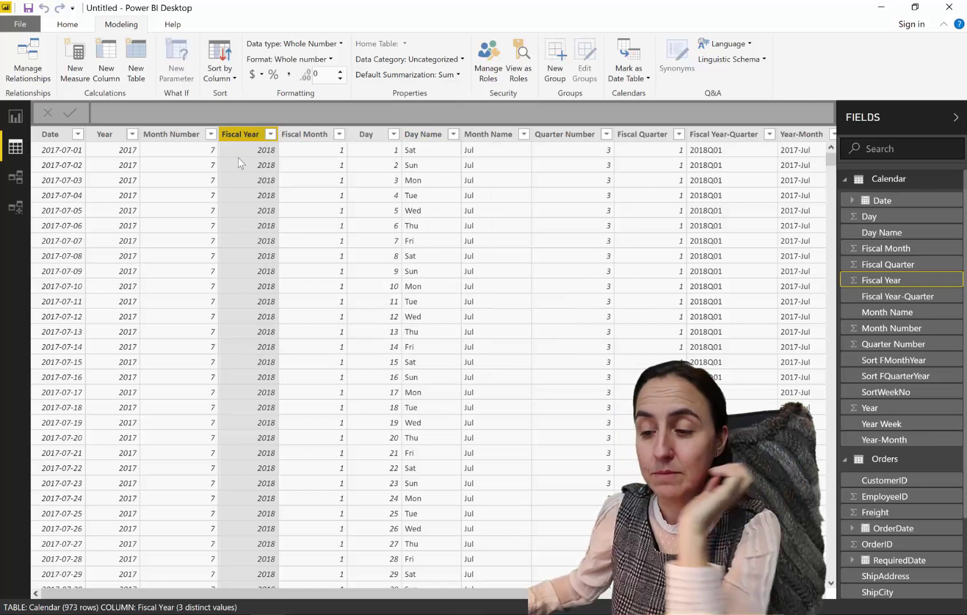
- Set Year, Month Number and Fiscal Year to Don't summarize
{"action": "left_click", "coordinate": [108, 134]}
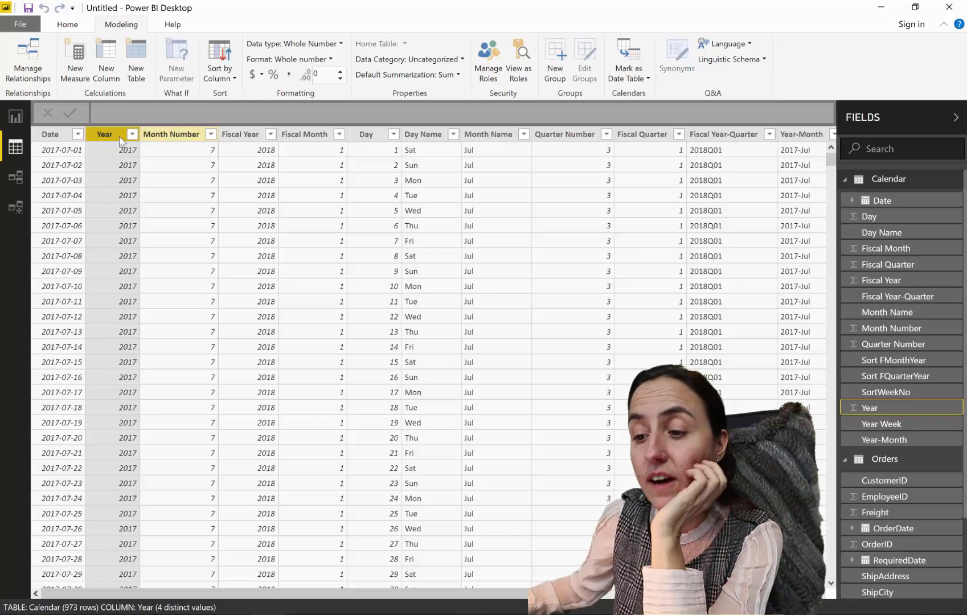
{"action": "left_click", "coordinate": [421, 75]}
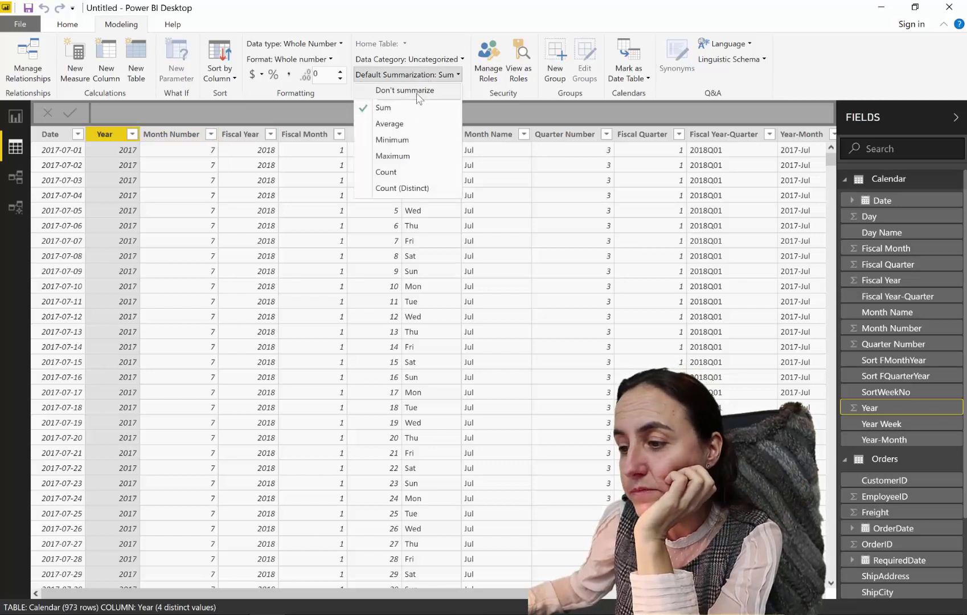
{"action": "left_click", "coordinate": [393, 88]}
{"action": "left_click", "coordinate": [172, 135]}
{"action": "left_click", "coordinate": [410, 74]}
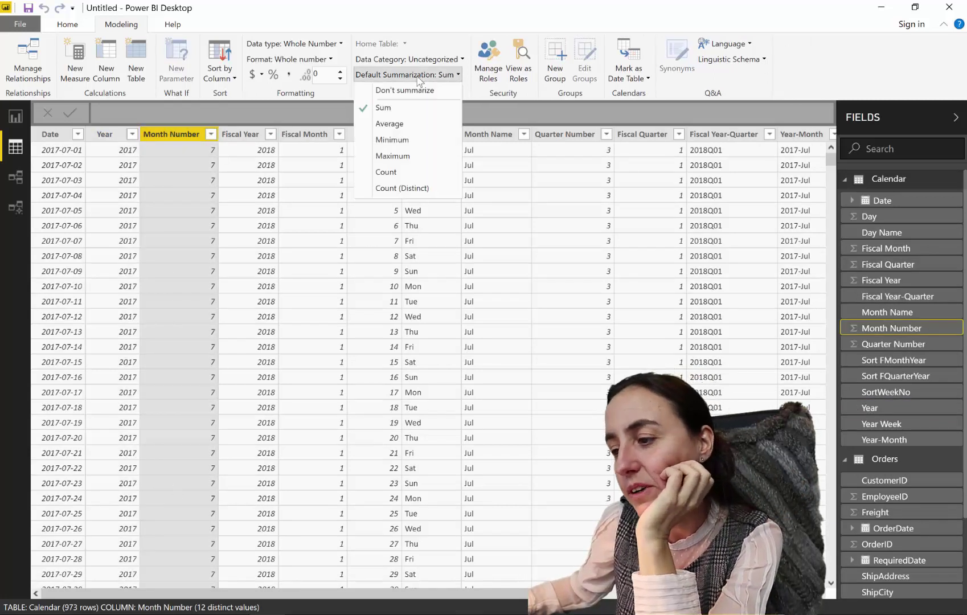
{"action": "left_click", "coordinate": [413, 91]}
{"action": "left_click", "coordinate": [240, 135]}
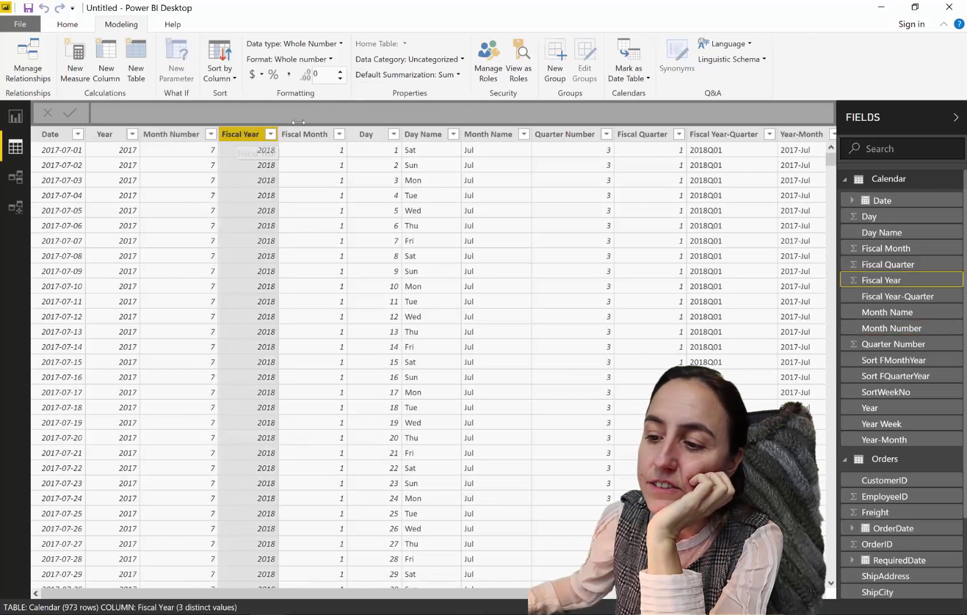
{"action": "left_click", "coordinate": [411, 76]}
{"action": "left_click", "coordinate": [413, 89]}
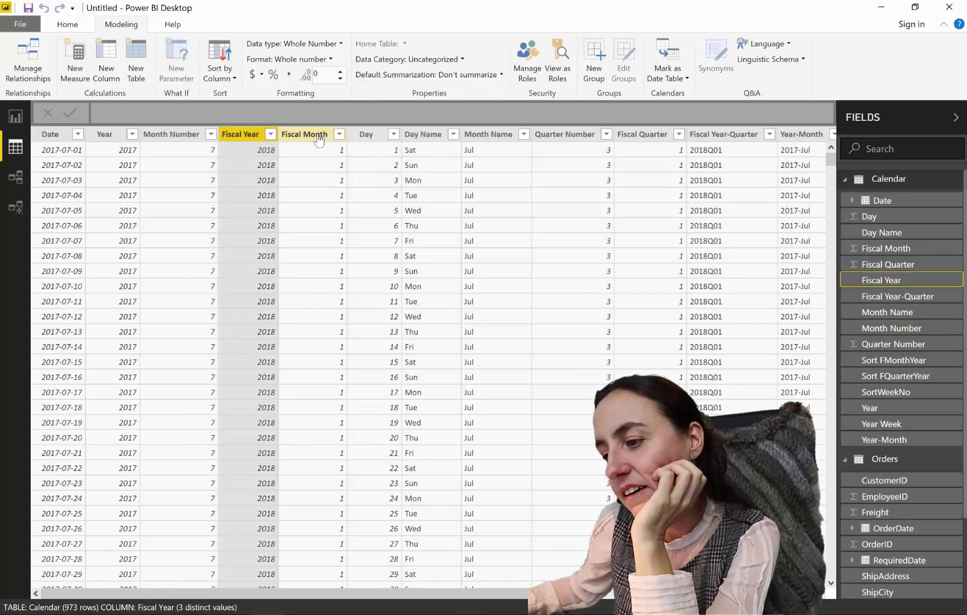
- Set Fiscal Month and Day to Don't summarize
{"action": "left_click", "coordinate": [320, 136]}
{"action": "left_click", "coordinate": [409, 75]}
{"action": "left_click", "coordinate": [402, 88]}
{"action": "left_click", "coordinate": [377, 134]}
{"action": "left_click", "coordinate": [393, 76]}
{"action": "left_click", "coordinate": [401, 88]}
- Set Quarter Number and Fiscal Quarter to Don't summarize
{"action": "left_click", "coordinate": [580, 140]}
{"action": "left_click", "coordinate": [430, 74]}
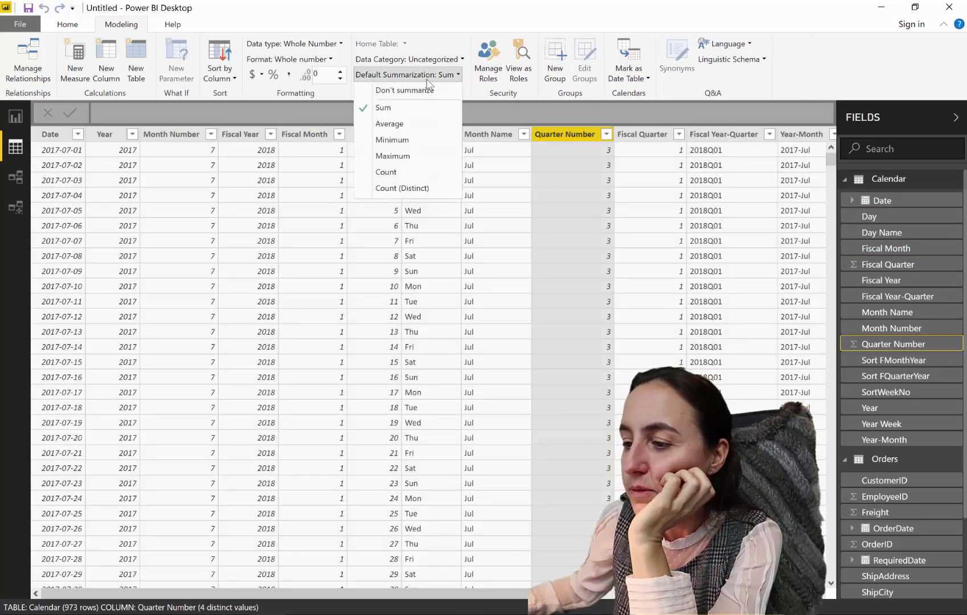
{"action": "left_click", "coordinate": [404, 88]}
{"action": "left_click", "coordinate": [640, 137]}
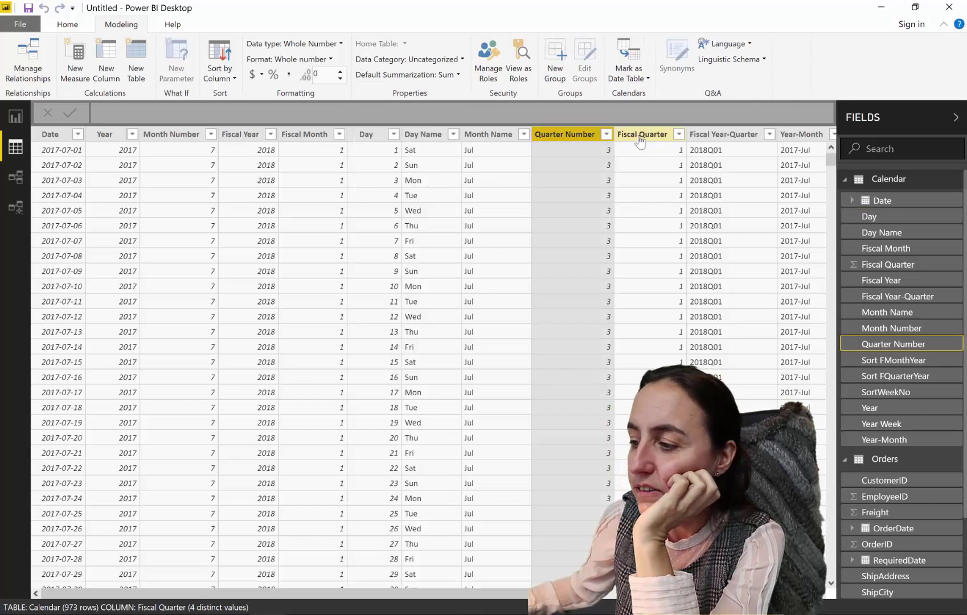
{"action": "left_click", "coordinate": [435, 75]}
{"action": "left_click", "coordinate": [404, 91]}
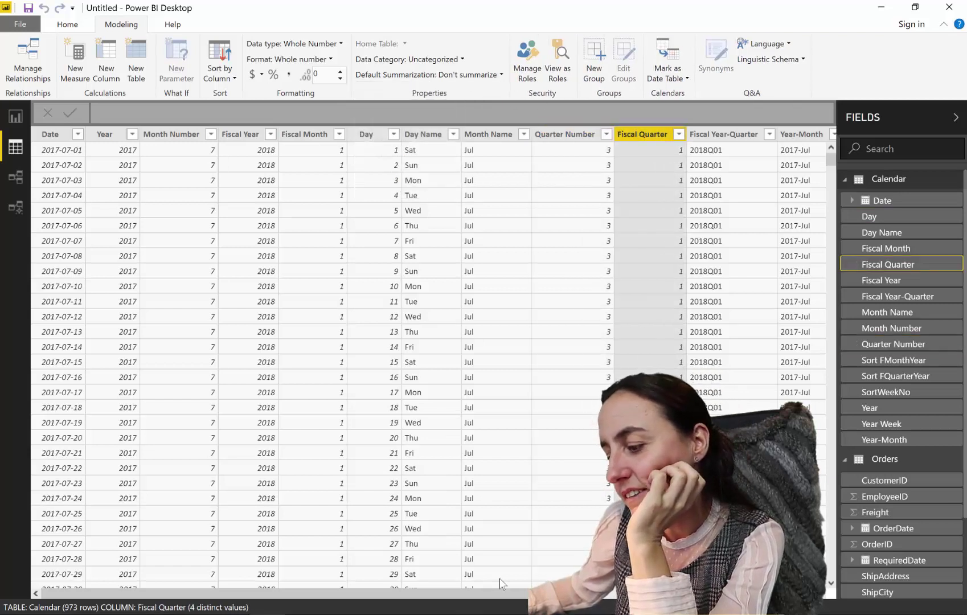
{"action": "scroll", "coordinate": [498, 592], "scroll_direction": "right", "scroll_amount": 1}
{"action": "scroll", "coordinate": [427, 359], "scroll_direction": "right", "scroll_amount": 3}
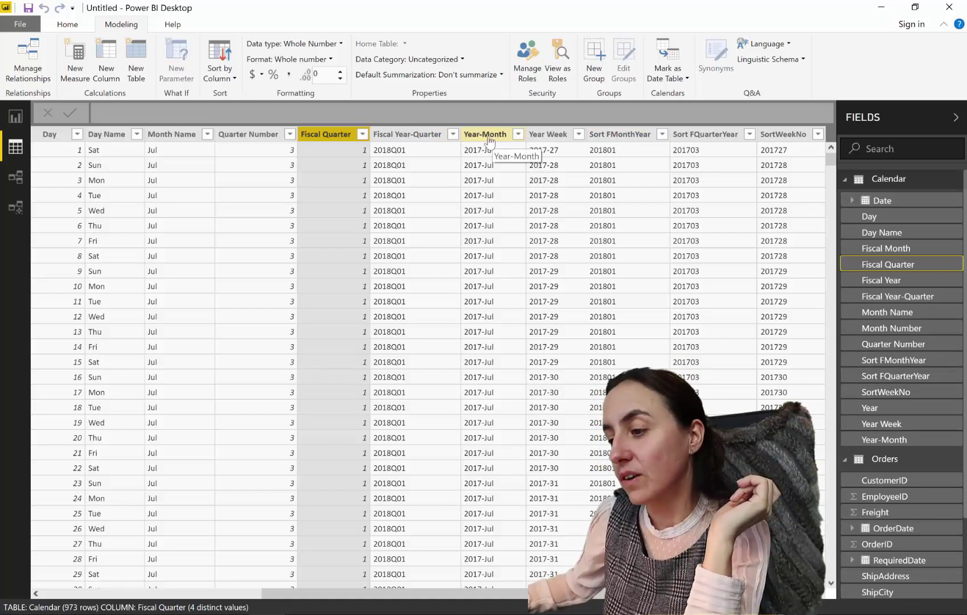
- Sort the Fiscal Year-Quarter column by Sort FQuarterYear
{"action": "left_click", "coordinate": [407, 134]}
{"action": "left_click", "coordinate": [218, 73]}
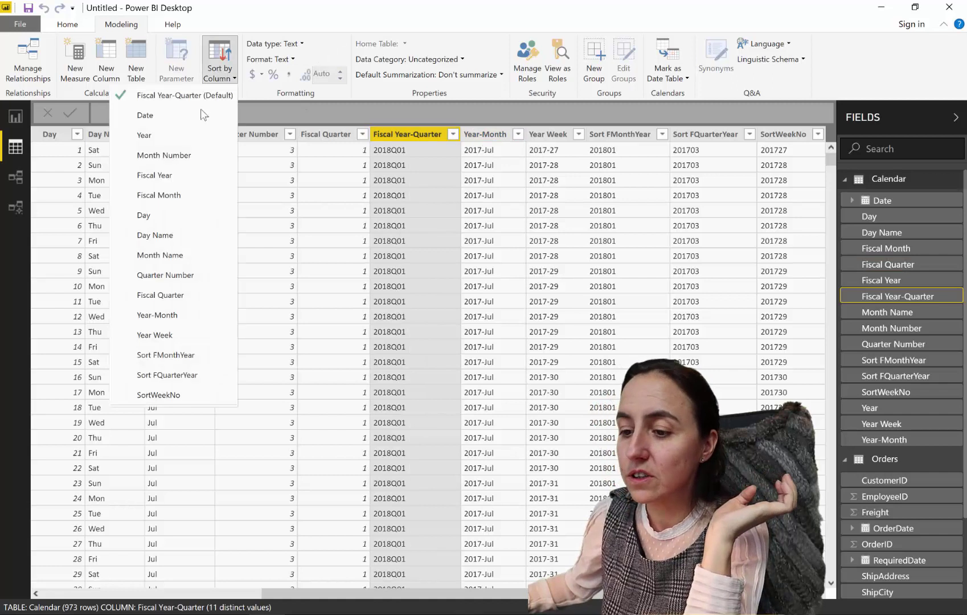
{"action": "left_click", "coordinate": [184, 375]}
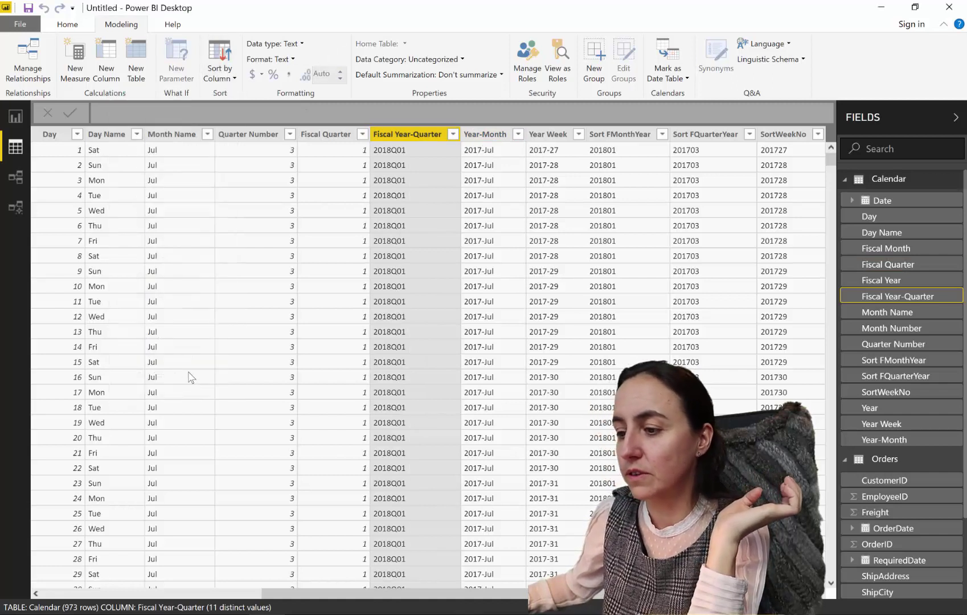
- Sort the Year-Month column by Sort FMonthYear, then select the Sort FMonthYear column
{"action": "left_click", "coordinate": [487, 136]}
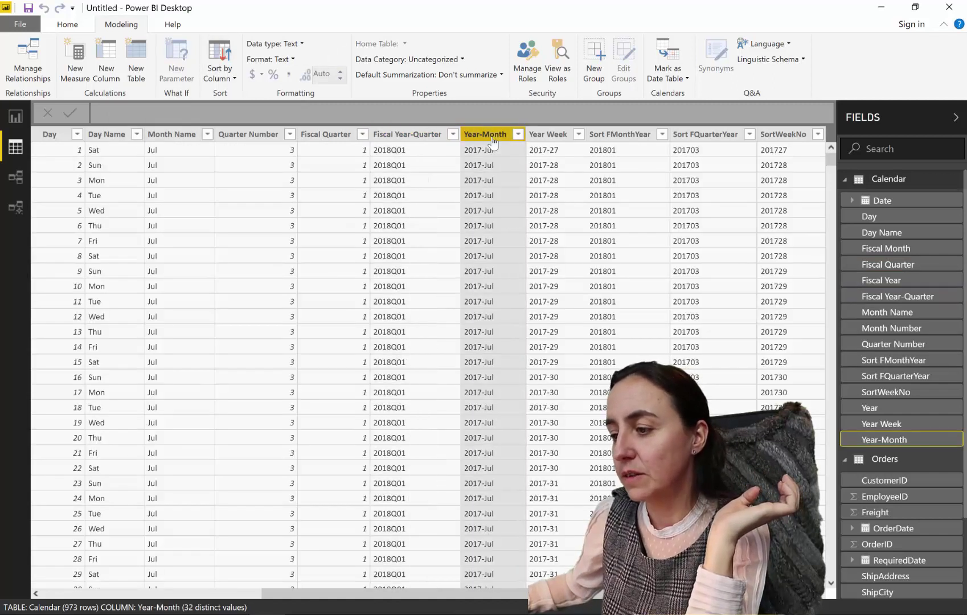
{"action": "left_click", "coordinate": [236, 64]}
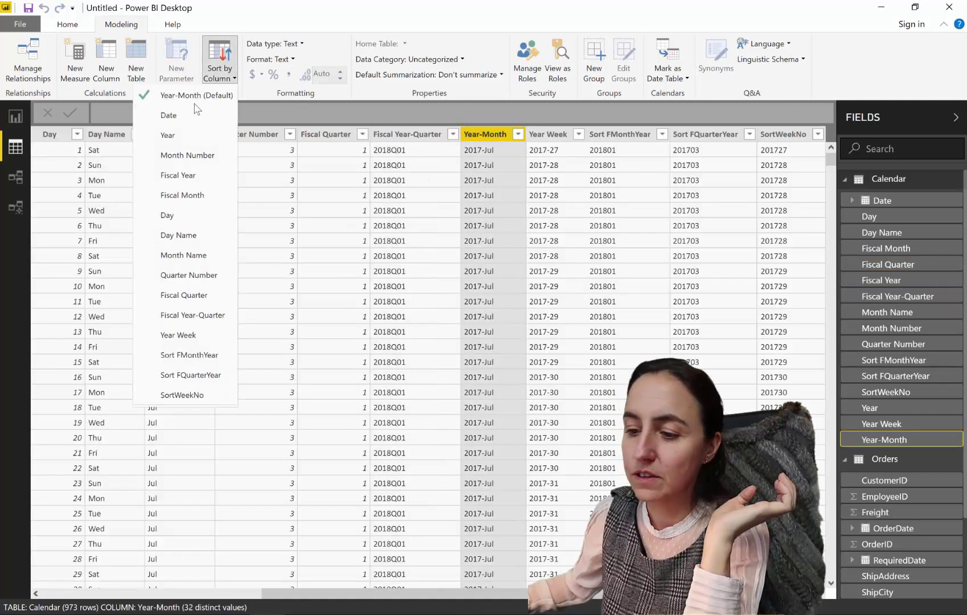
{"action": "left_click", "coordinate": [208, 356]}
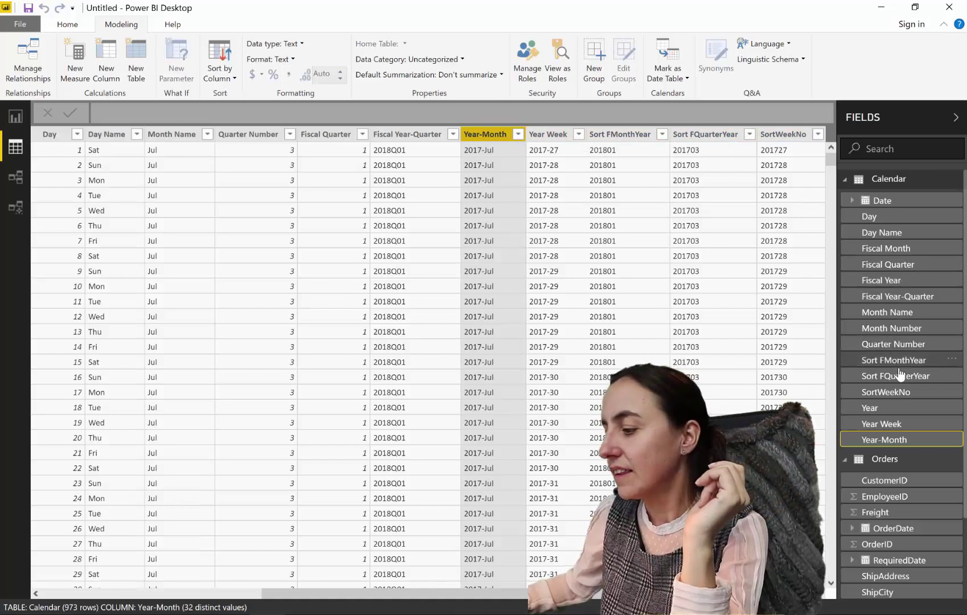
{"action": "left_click", "coordinate": [619, 134]}
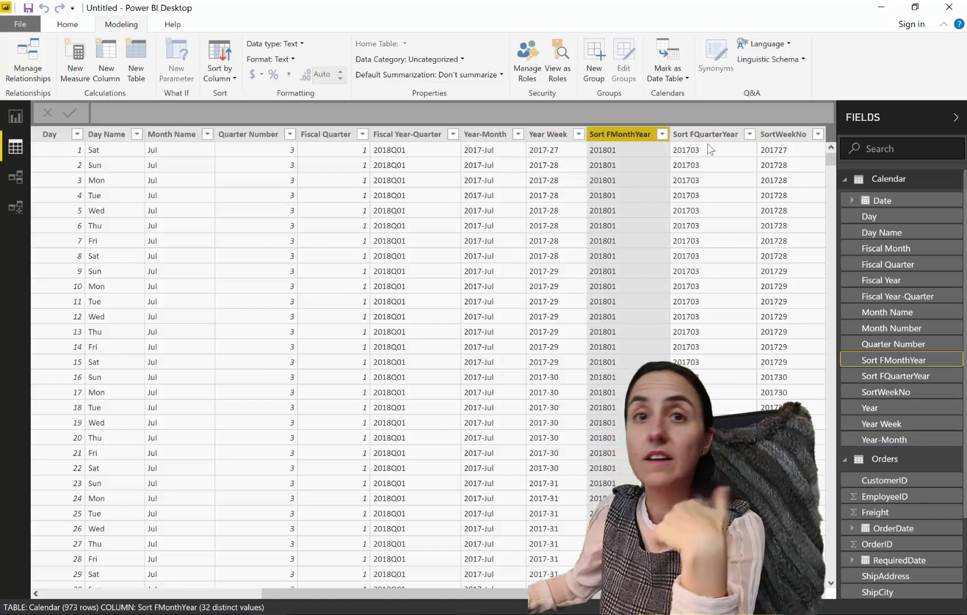
- Hide Sort FQuarterYear and SortWeekNo from report view, then return to the Report view
{"action": "right_click", "coordinate": [619, 133]}
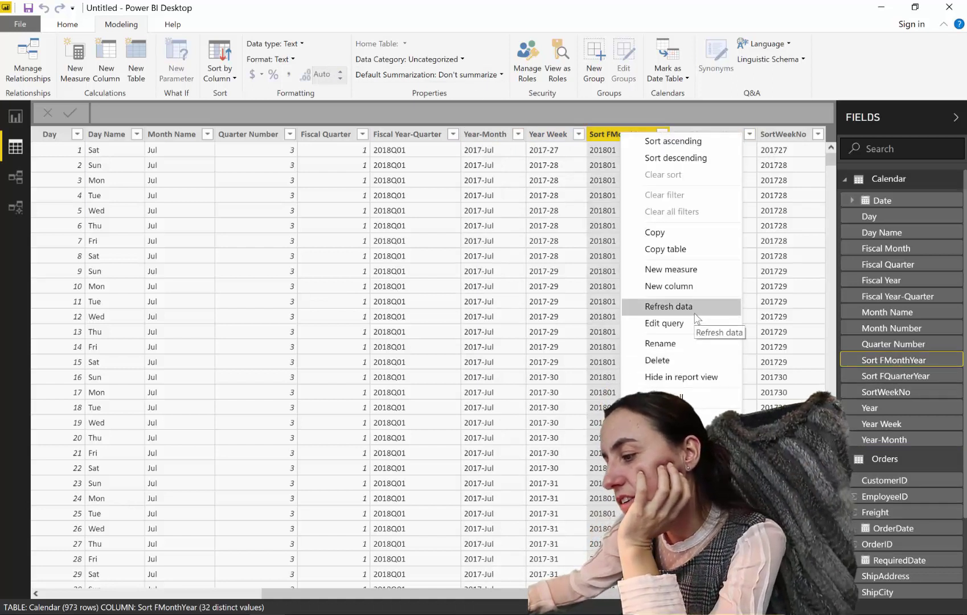
{"action": "key", "text": "Escape"}
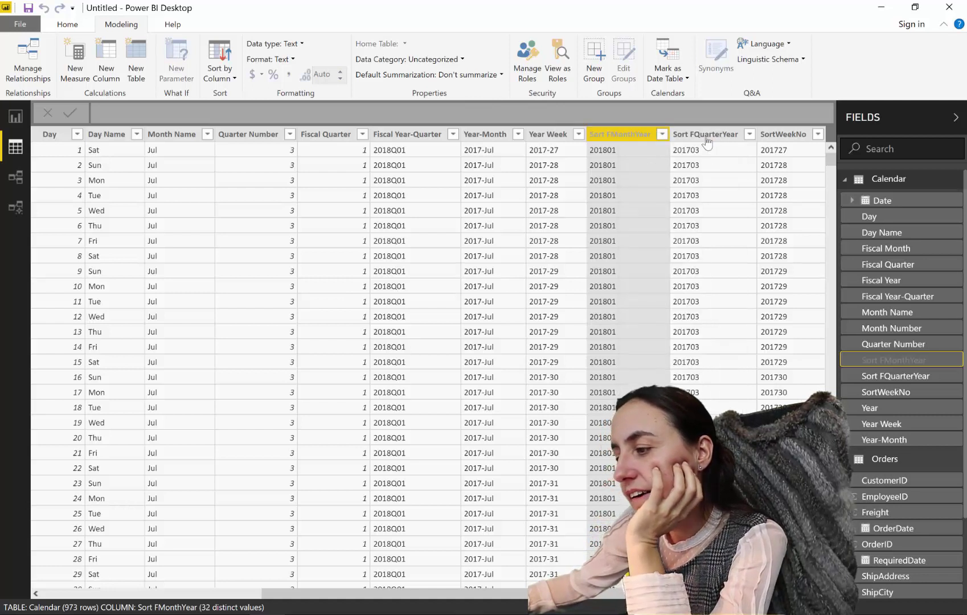
{"action": "left_click", "coordinate": [705, 134]}
{"action": "right_click", "coordinate": [706, 136]}
{"action": "left_click", "coordinate": [750, 379]}
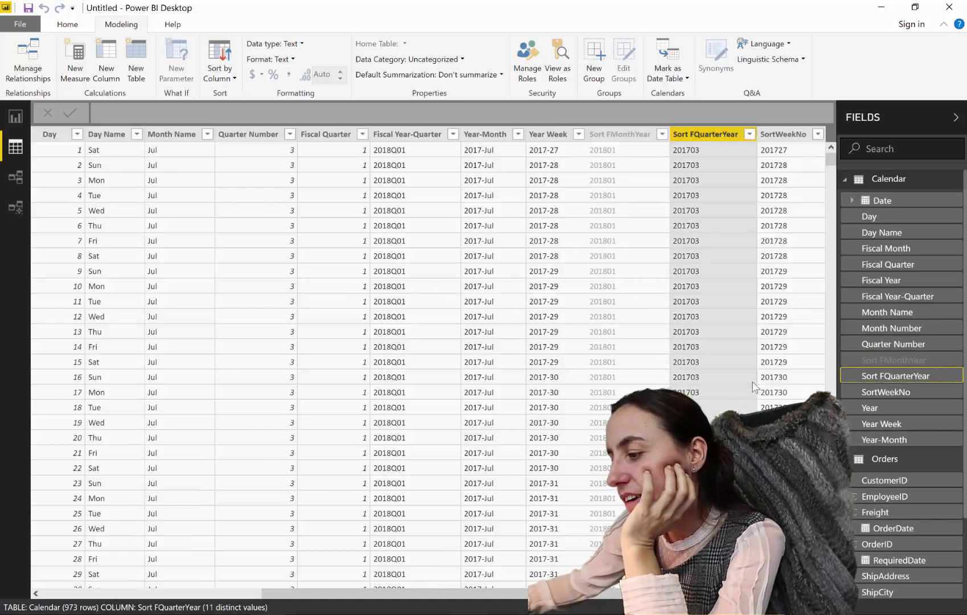
{"action": "left_click", "coordinate": [783, 138]}
{"action": "right_click", "coordinate": [783, 138]}
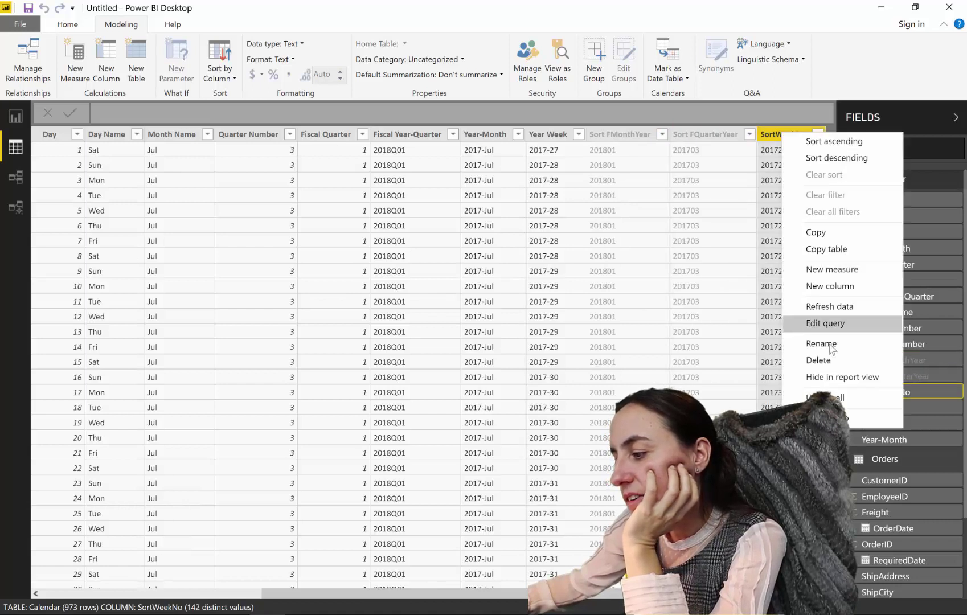
{"action": "left_click", "coordinate": [834, 378]}
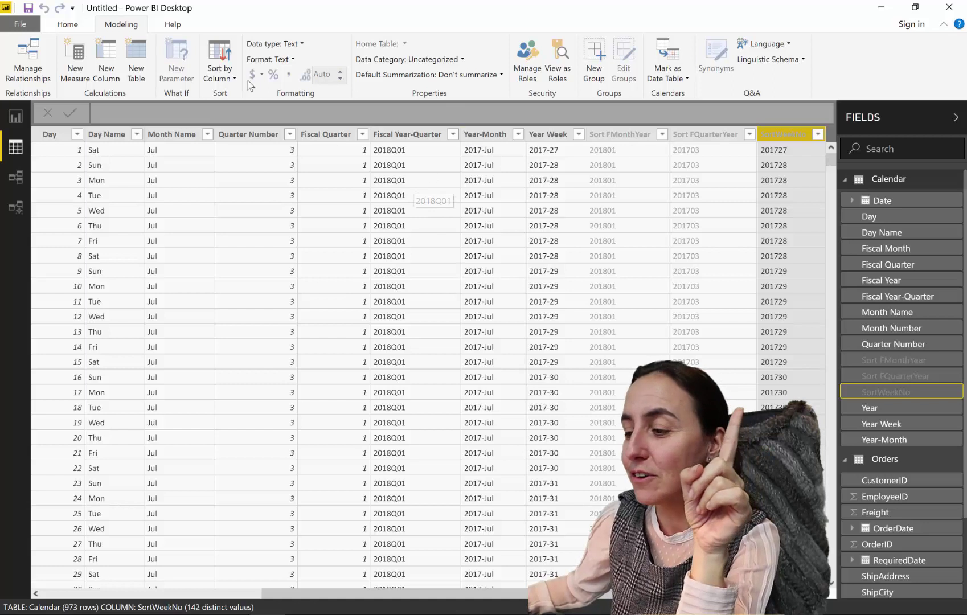
{"action": "left_click", "coordinate": [23, 118]}
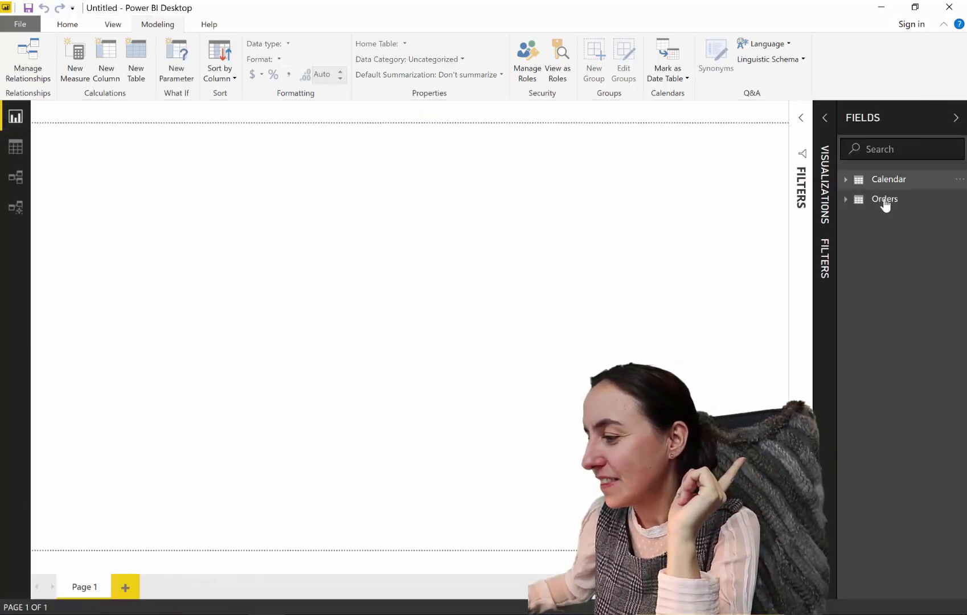
- Select Calendar's Date field and mark Calendar as the date table, choosing Date as its date column
{"action": "left_click", "coordinate": [887, 180]}
{"action": "left_click", "coordinate": [906, 203]}
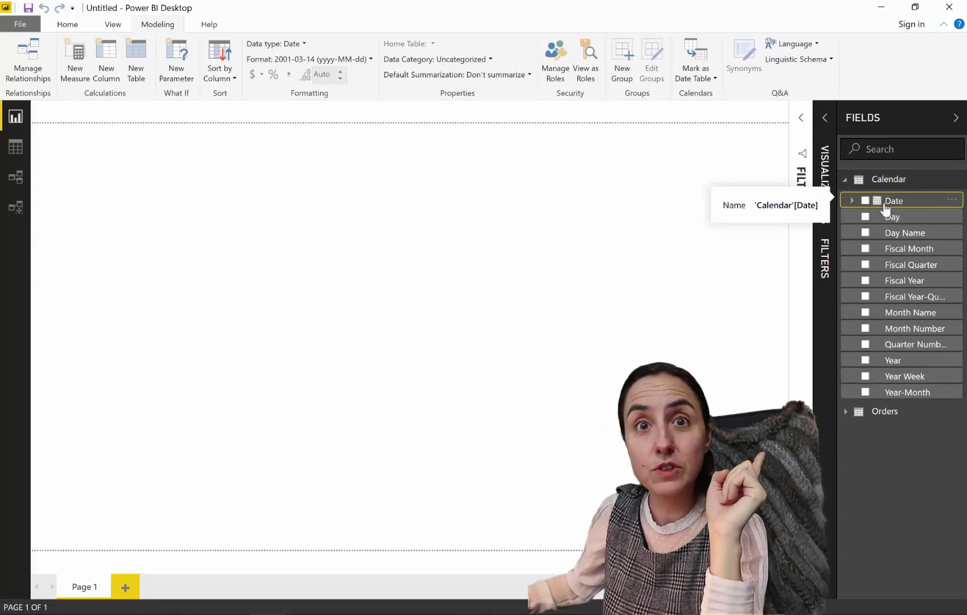
{"action": "left_click", "coordinate": [67, 24]}
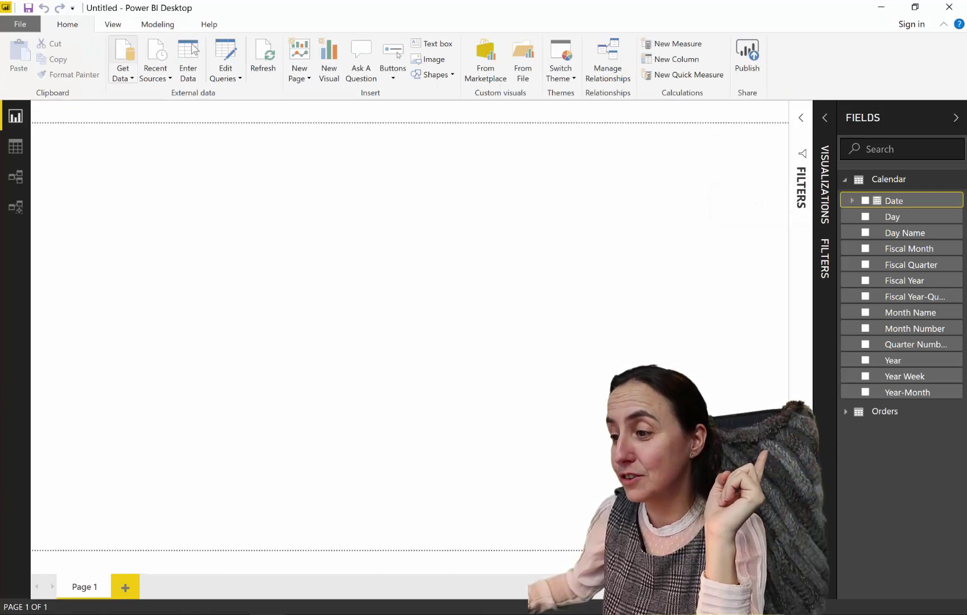
{"action": "left_click", "coordinate": [157, 25]}
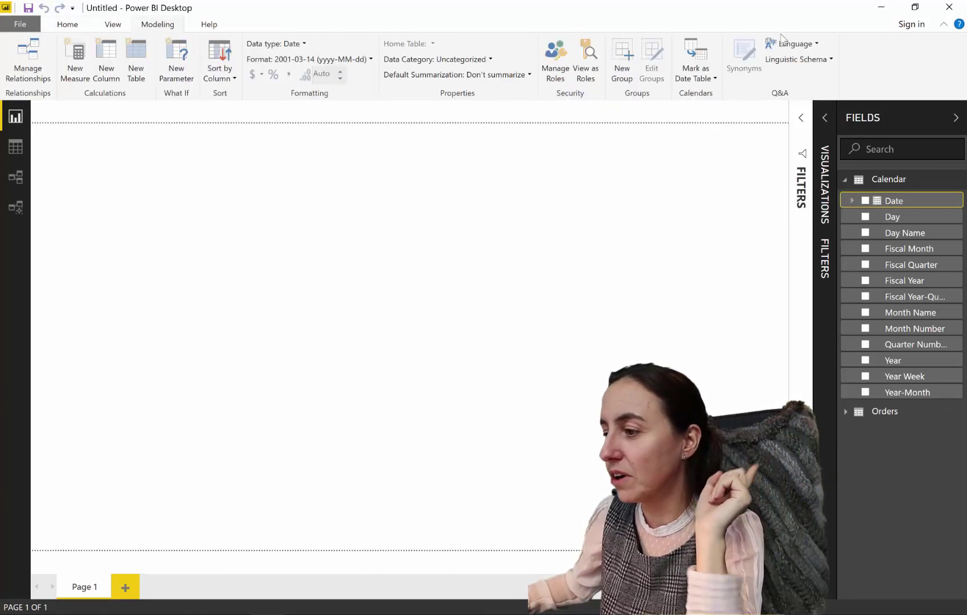
{"action": "left_click", "coordinate": [686, 78]}
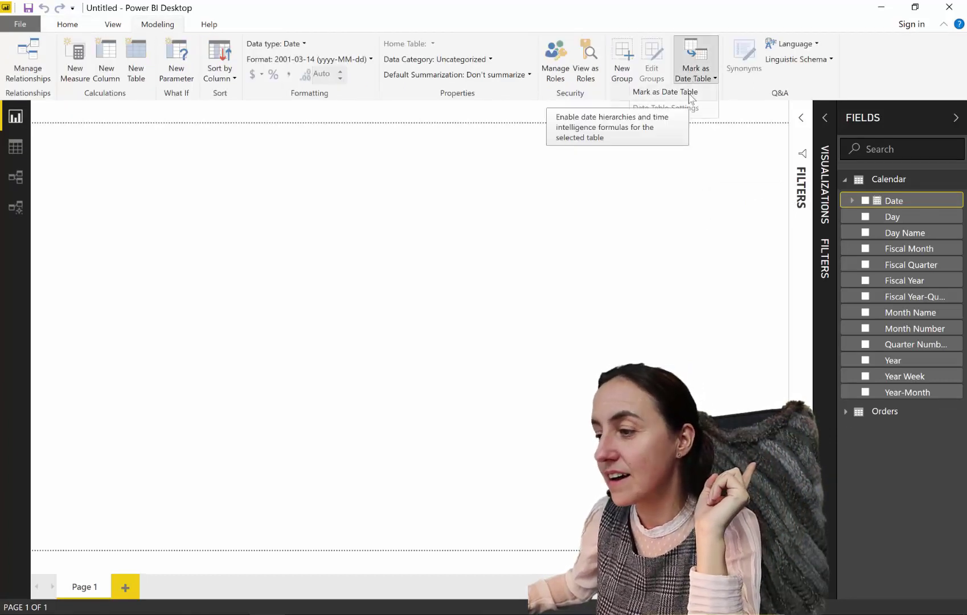
{"action": "left_click", "coordinate": [681, 92]}
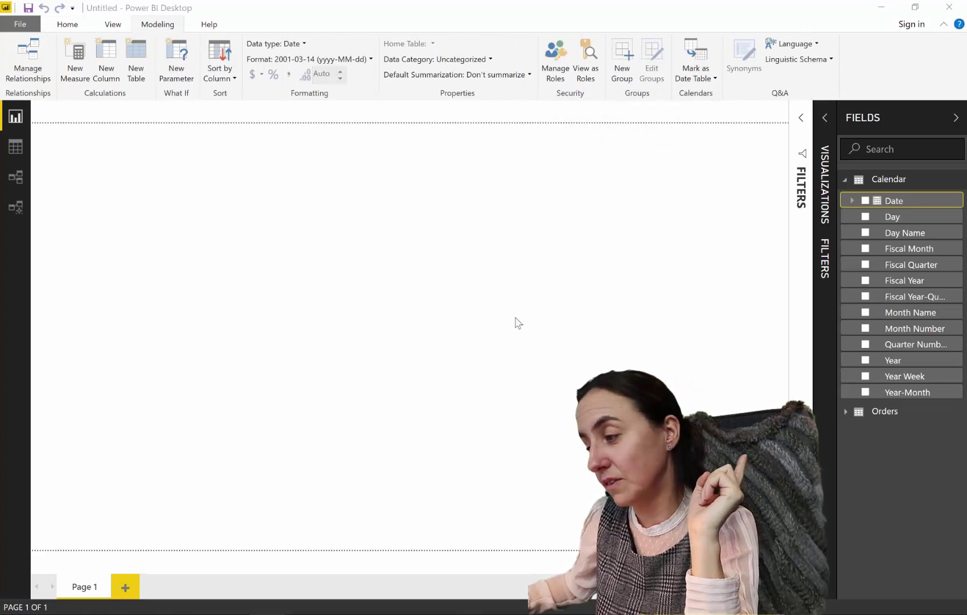
{"action": "left_click", "coordinate": [359, 303]}
{"action": "left_click", "coordinate": [337, 345]}
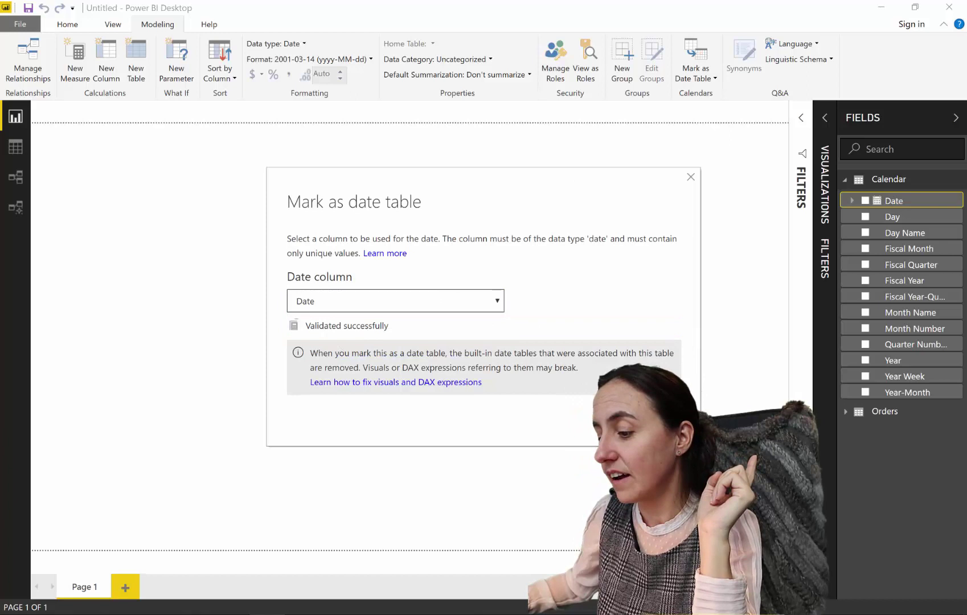
{"action": "key", "text": "Return"}
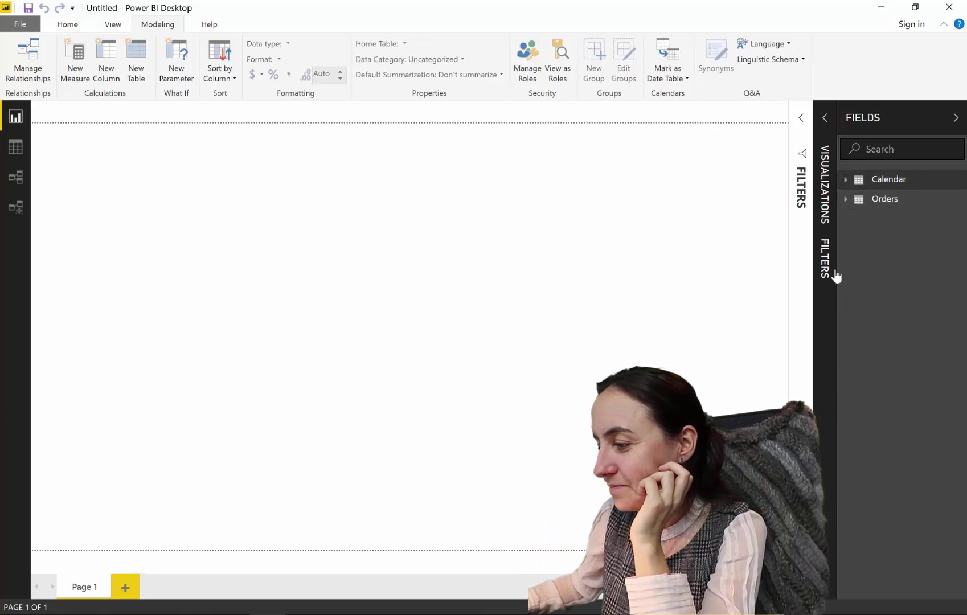
- Expand Orders, then OrderDate and RequiredDate to show their Date Hierarchy, and select ShippedDate
{"action": "left_click", "coordinate": [852, 199]}
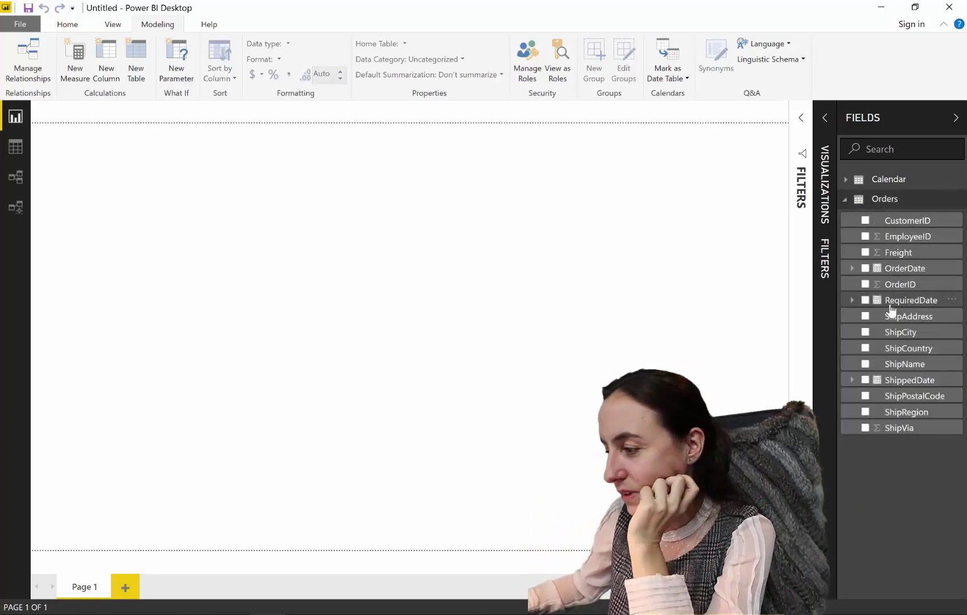
{"action": "left_click", "coordinate": [857, 268]}
{"action": "left_click", "coordinate": [851, 269]}
{"action": "left_click", "coordinate": [852, 316]}
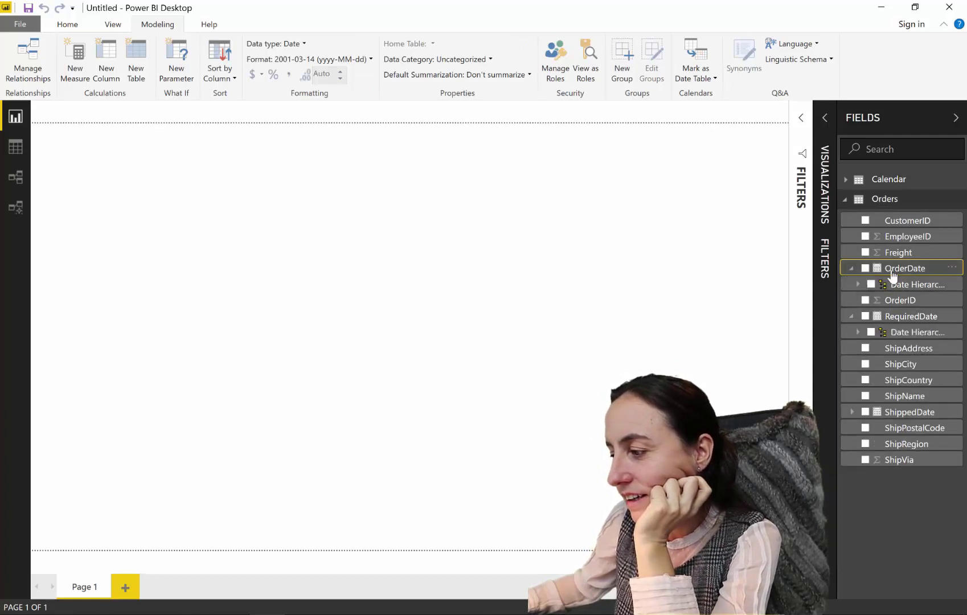
{"action": "left_click", "coordinate": [847, 314]}
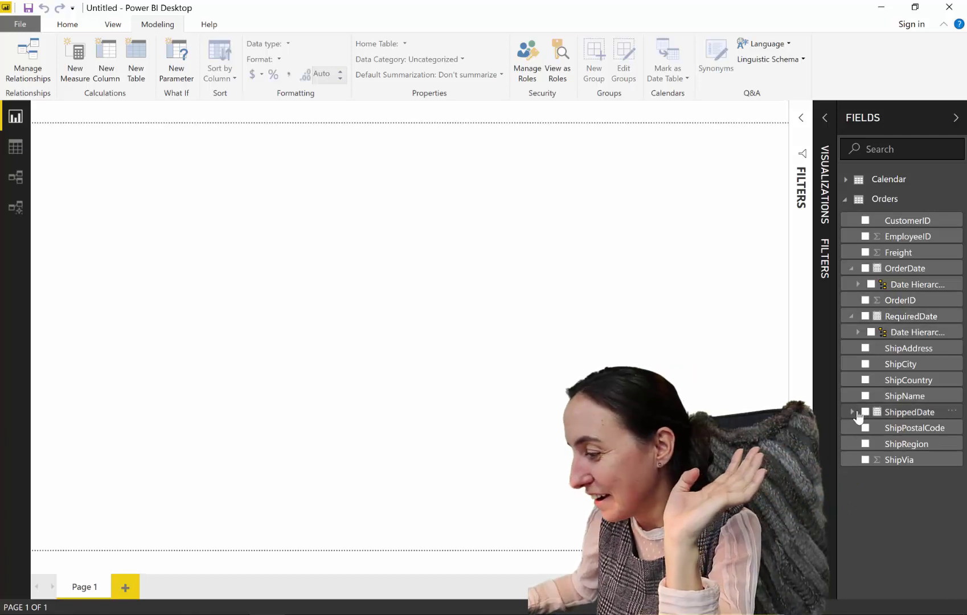
{"action": "left_click", "coordinate": [886, 413]}
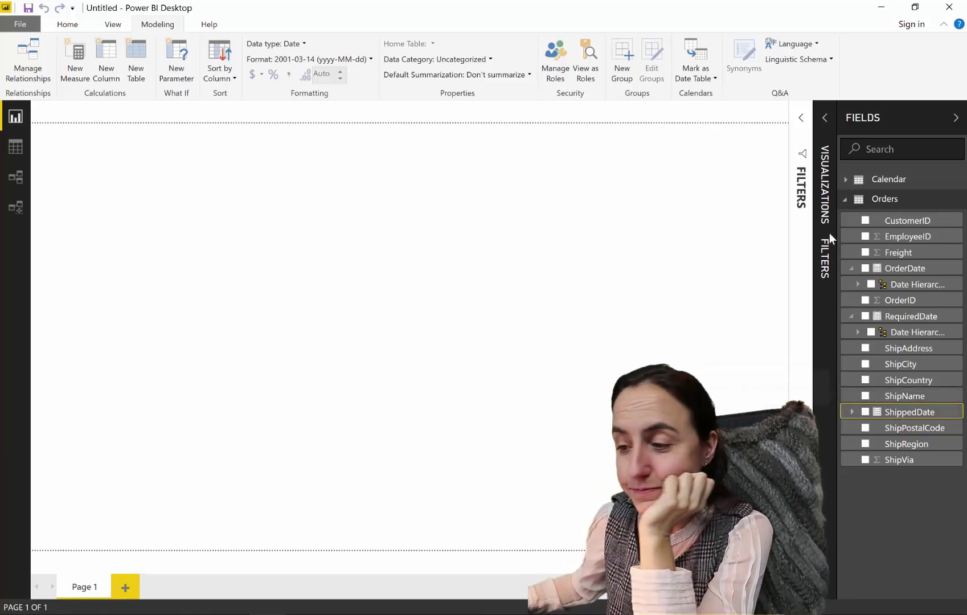
- Uncheck Auto Date/Time in the current file's Data Load options, then expand Calendar's fields
{"action": "left_click", "coordinate": [20, 24]}
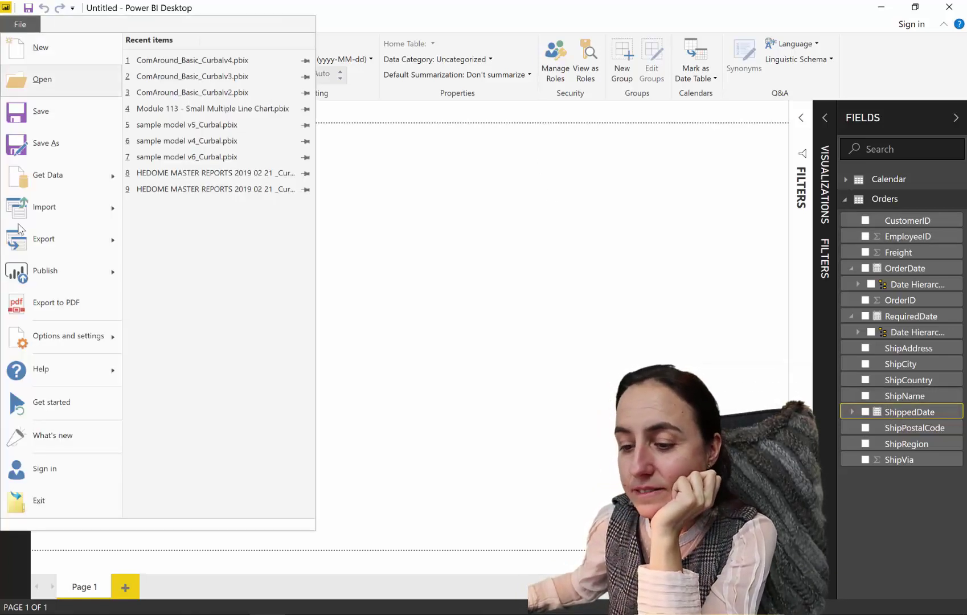
{"action": "left_click", "coordinate": [69, 340]}
{"action": "left_click", "coordinate": [194, 72]}
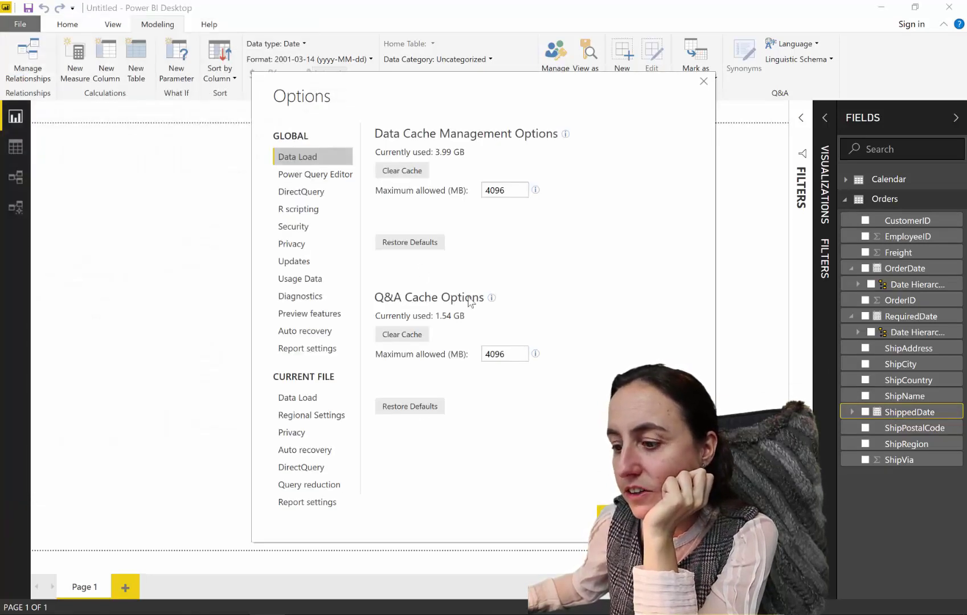
{"action": "left_click", "coordinate": [311, 397]}
{"action": "left_click", "coordinate": [416, 272]}
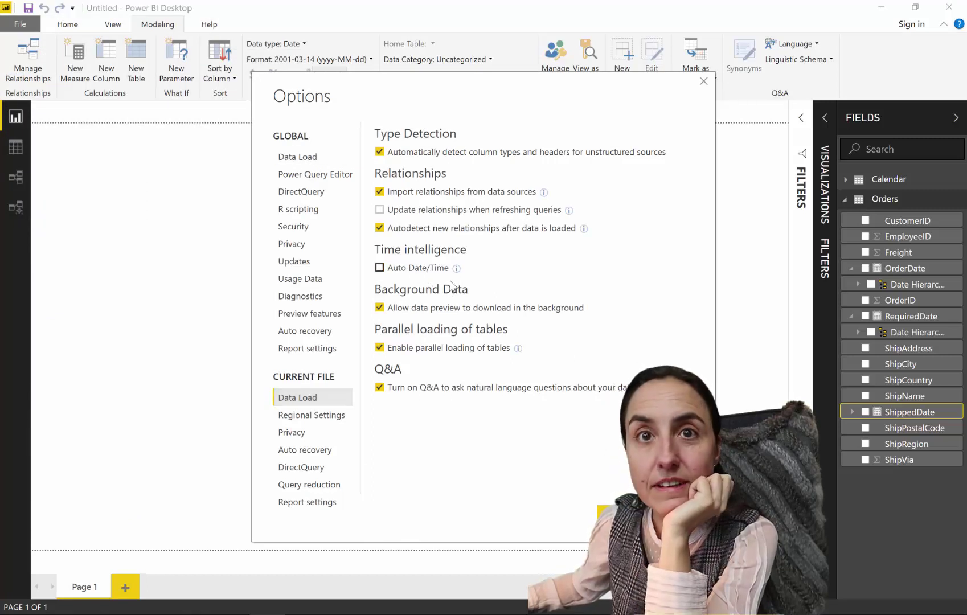
{"action": "left_click", "coordinate": [620, 512]}
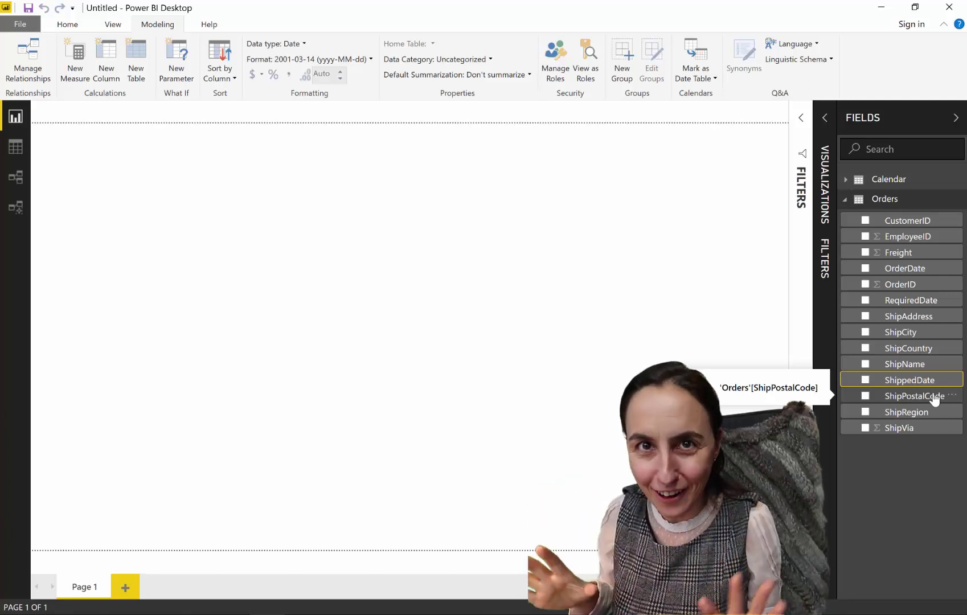
{"action": "left_click", "coordinate": [854, 188]}
{"action": "left_click", "coordinate": [854, 184]}
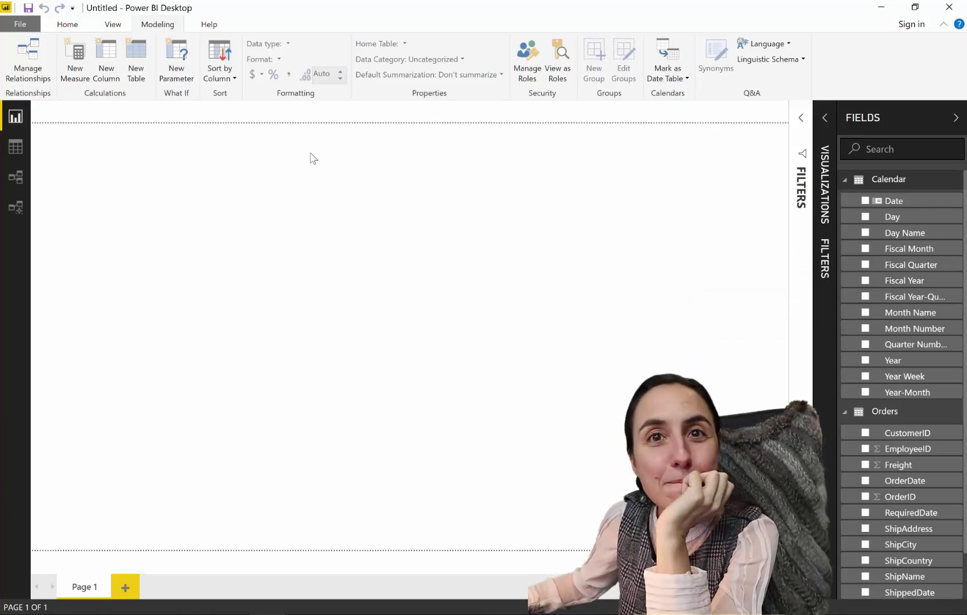
- Uncheck 'Allow data preview to download in the background' in the current file's Data Load options
{"action": "left_click", "coordinate": [28, 27]}
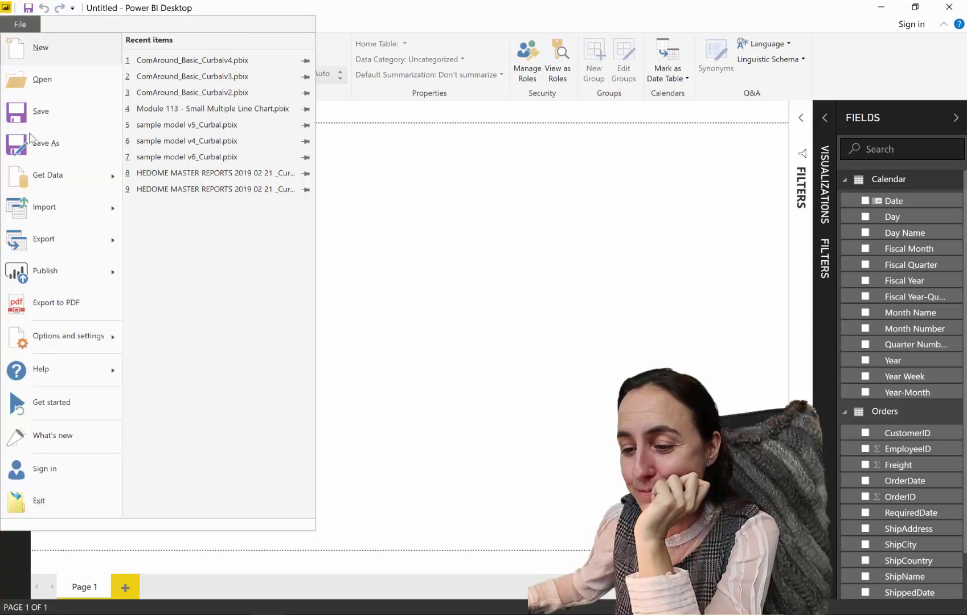
{"action": "left_click", "coordinate": [65, 336]}
{"action": "left_click", "coordinate": [229, 69]}
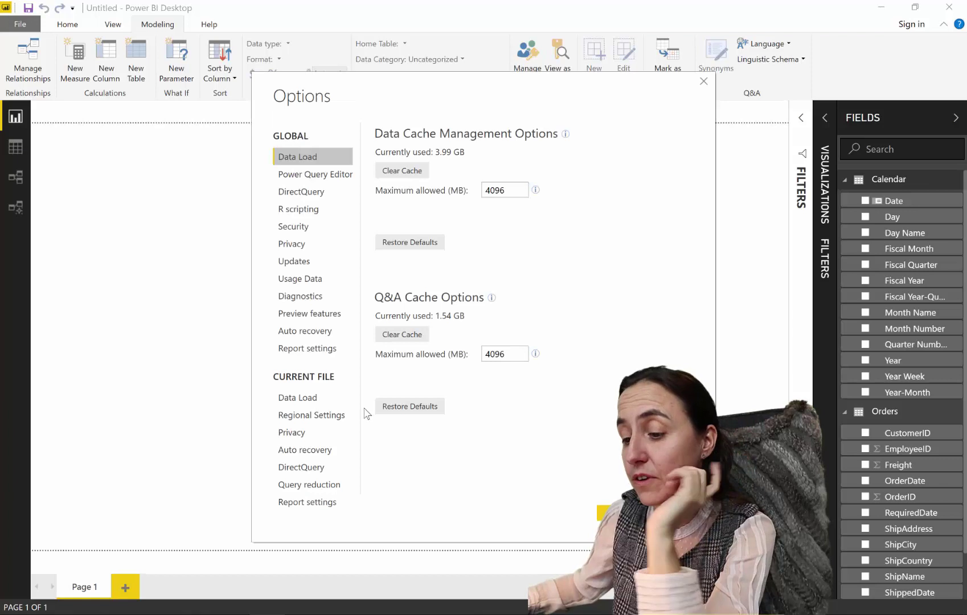
{"action": "left_click", "coordinate": [302, 397]}
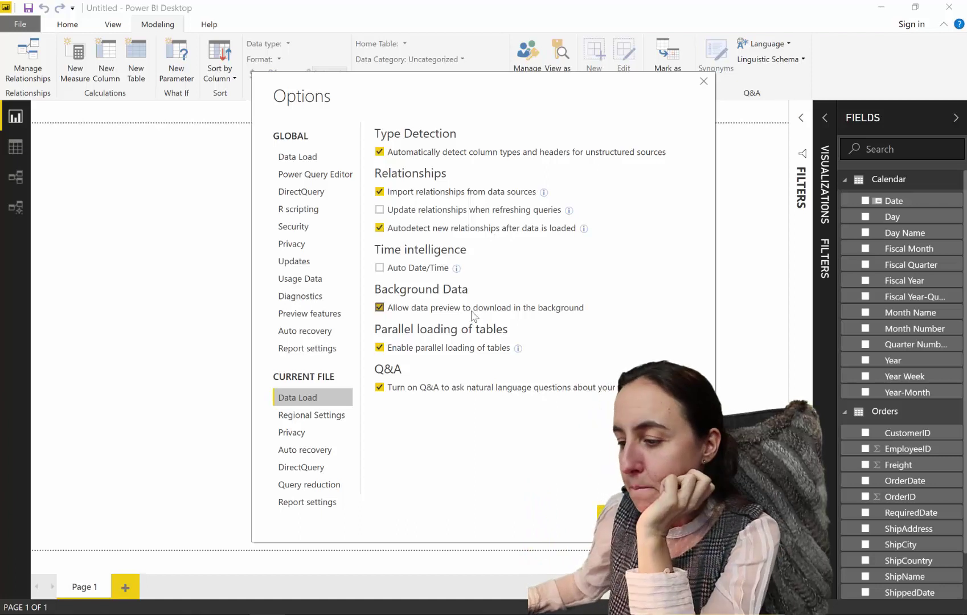
{"action": "left_click", "coordinate": [416, 312]}
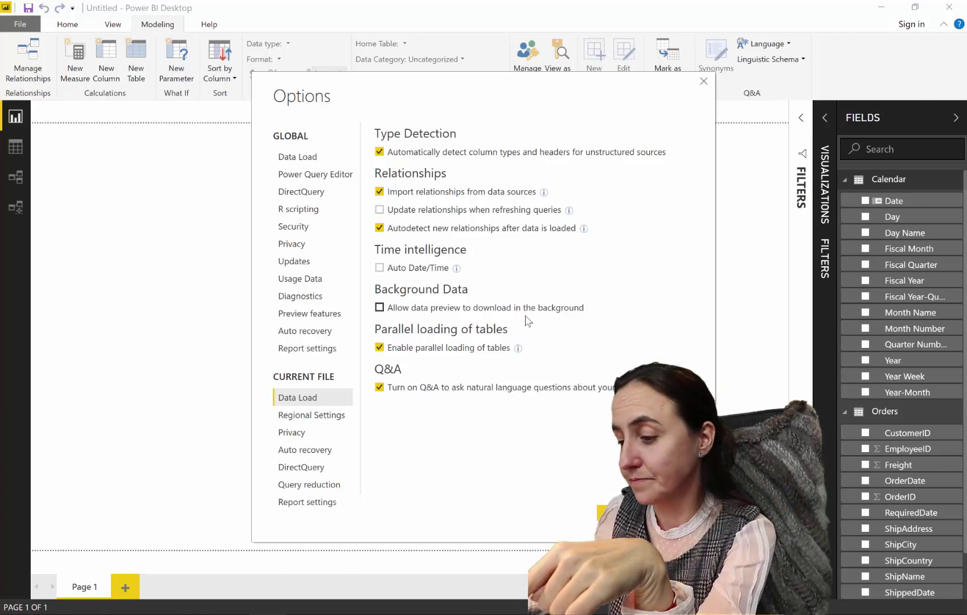
- Show the current file's Regional Settings, with English (United States) as the import locale
{"action": "left_click", "coordinate": [329, 419]}
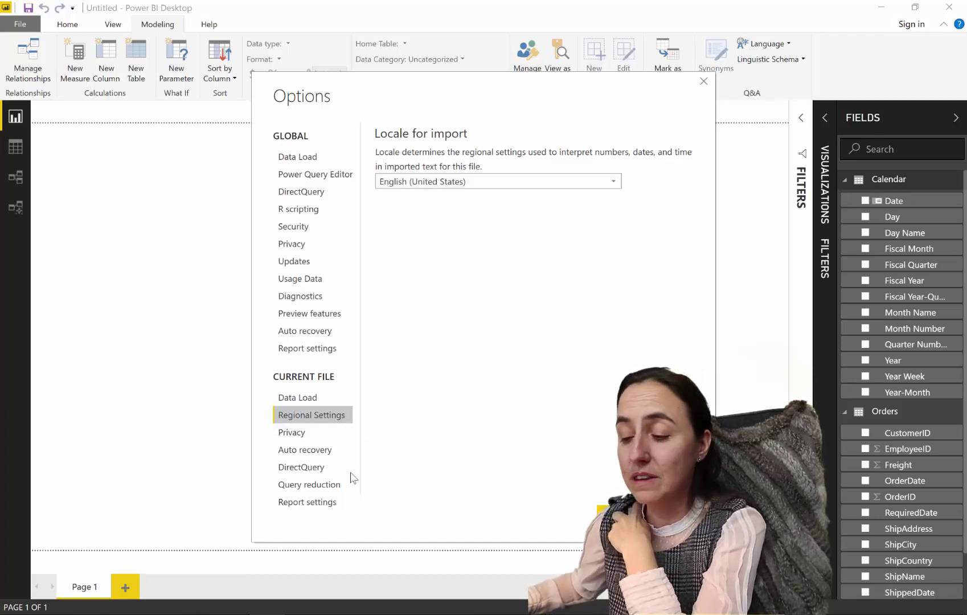
- Show the current file's Privacy Levels, combining data according to each source's privacy settings
{"action": "left_click", "coordinate": [308, 440]}
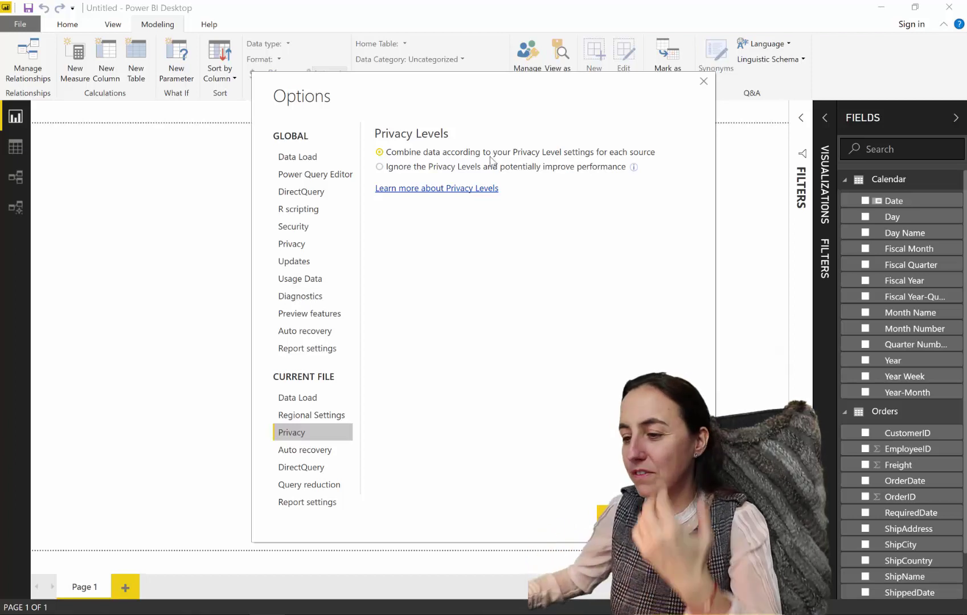
- Browse the current file's Auto recovery, DirectQuery and Query reduction pages, ending on Report settings
{"action": "left_click", "coordinate": [305, 449]}
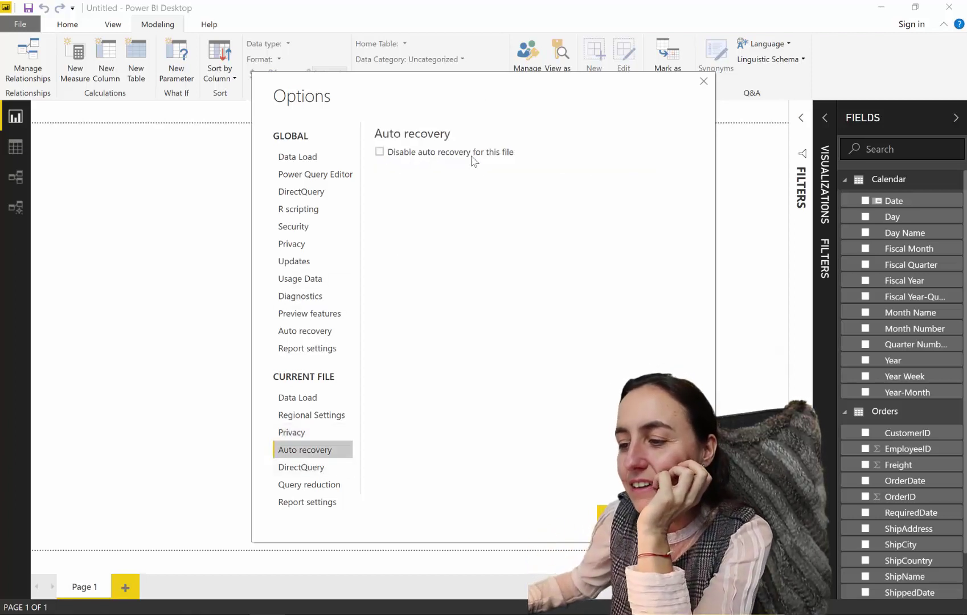
{"action": "left_click", "coordinate": [315, 467]}
{"action": "left_click", "coordinate": [310, 488]}
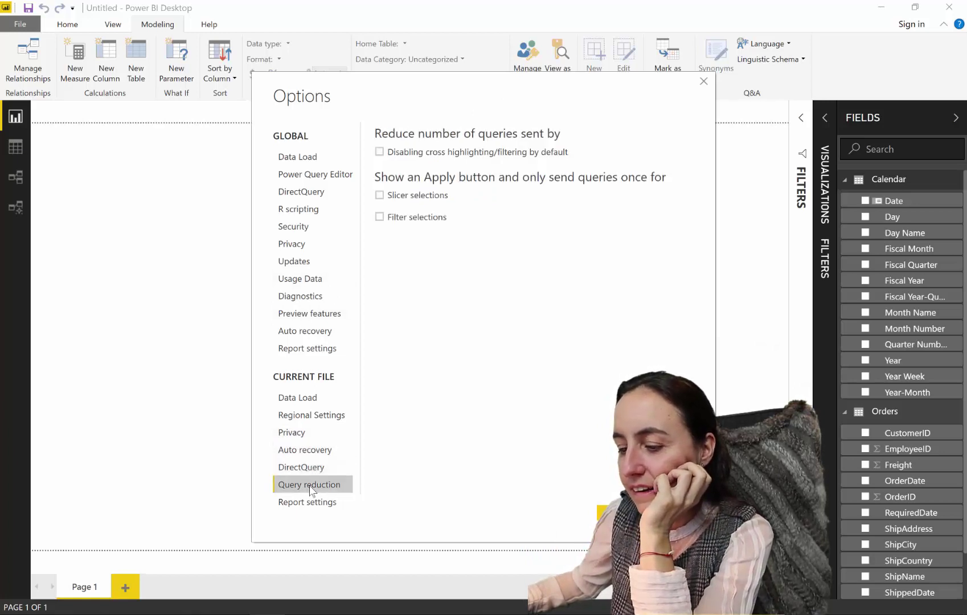
{"action": "left_click", "coordinate": [313, 498]}
{"action": "left_click", "coordinate": [310, 484]}
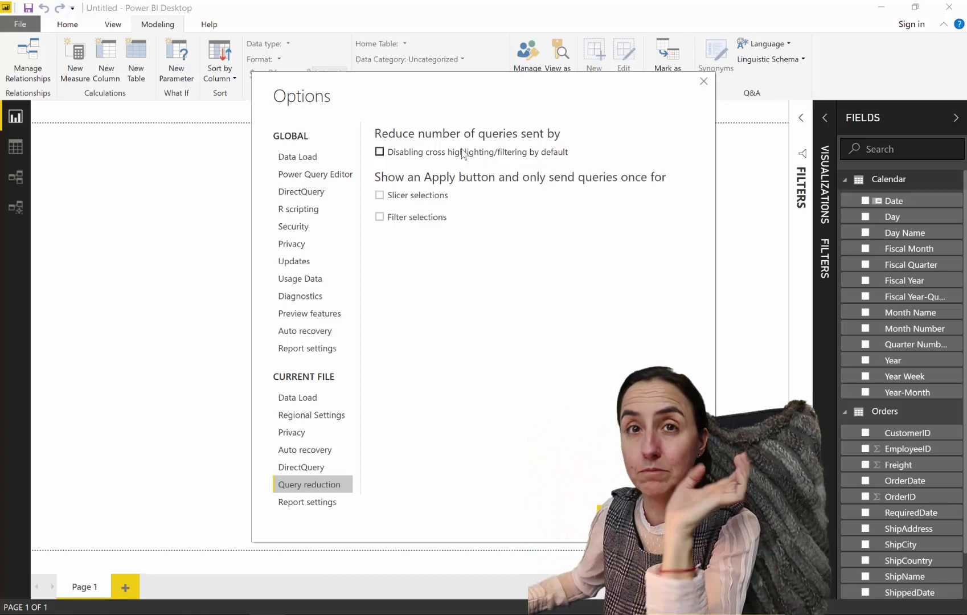
{"action": "left_click", "coordinate": [318, 502]}
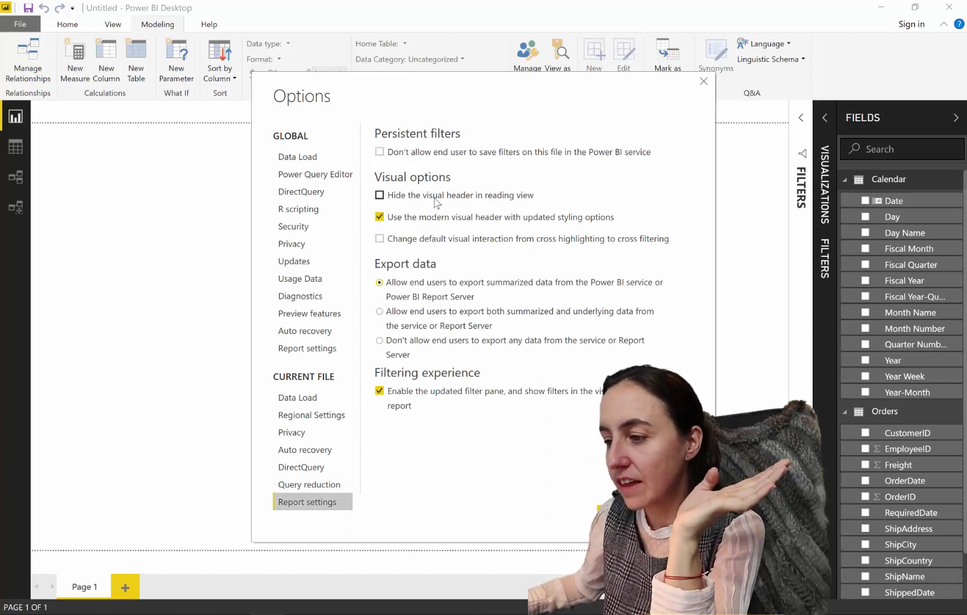
- Keep the visual header shown in reading view and make cross-filtering the default visual interaction
{"action": "left_click", "coordinate": [435, 200]}
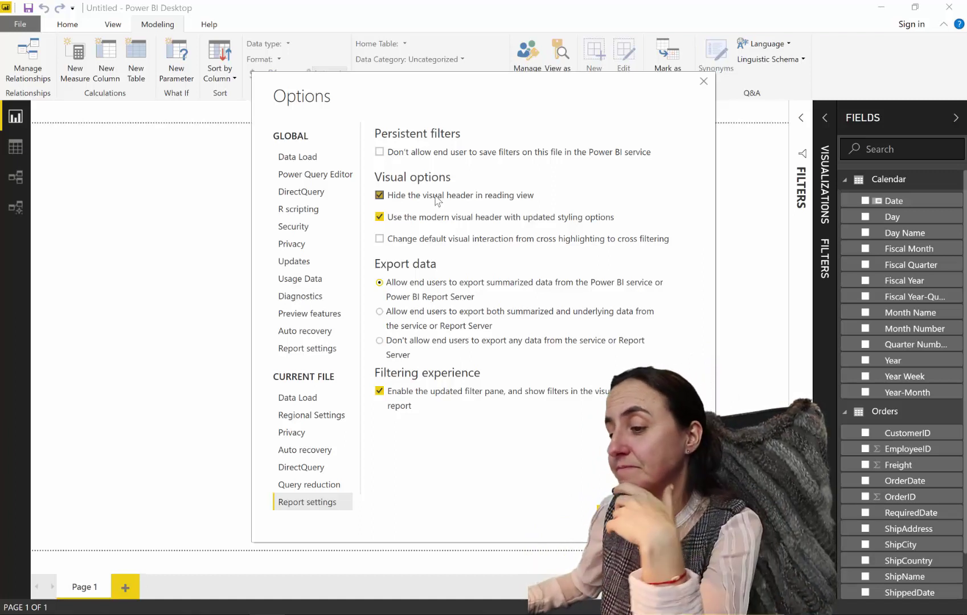
{"action": "left_click", "coordinate": [435, 196]}
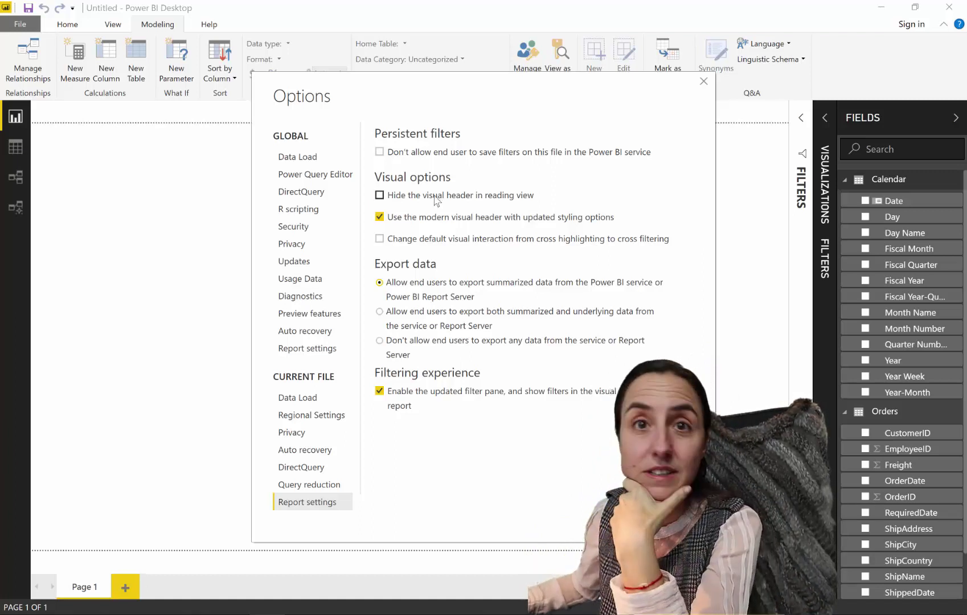
{"action": "left_click", "coordinate": [497, 240]}
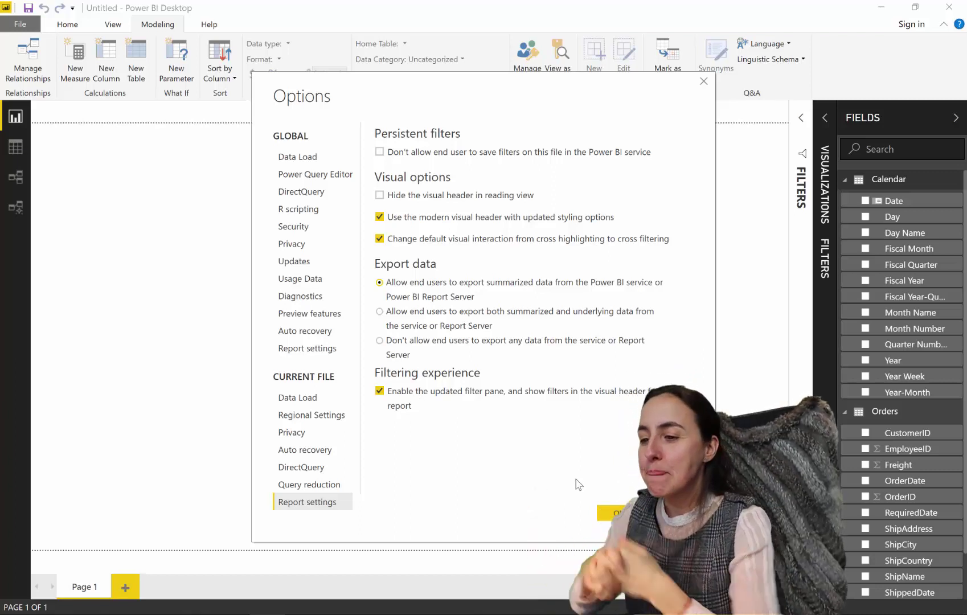
- Browse the global Data Load, Power Query Editor, DirectQuery, R scripting and Security option pages
{"action": "left_click", "coordinate": [312, 157]}
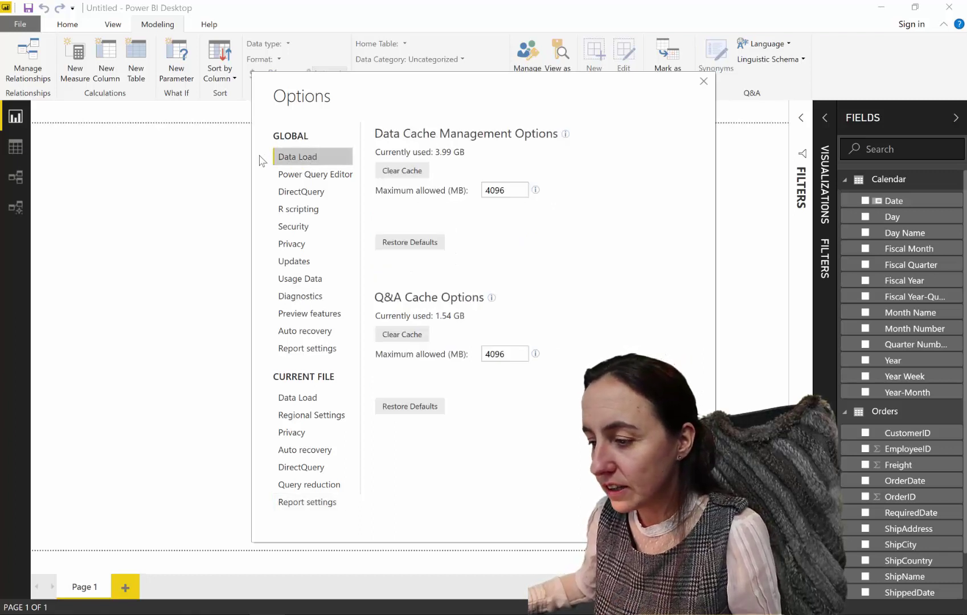
{"action": "left_click", "coordinate": [298, 176]}
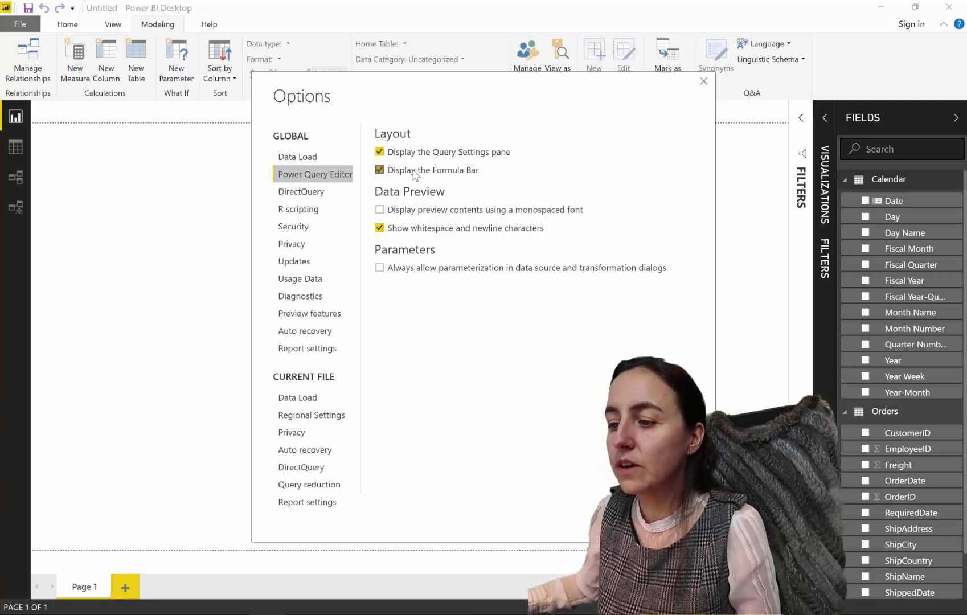
{"action": "left_click", "coordinate": [314, 193]}
{"action": "left_click", "coordinate": [318, 207]}
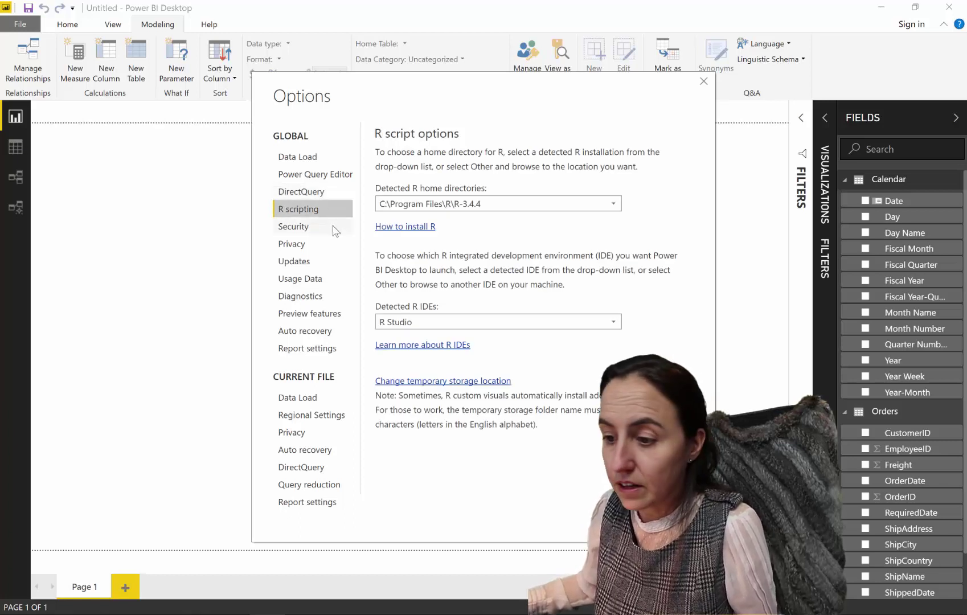
{"action": "left_click", "coordinate": [334, 227]}
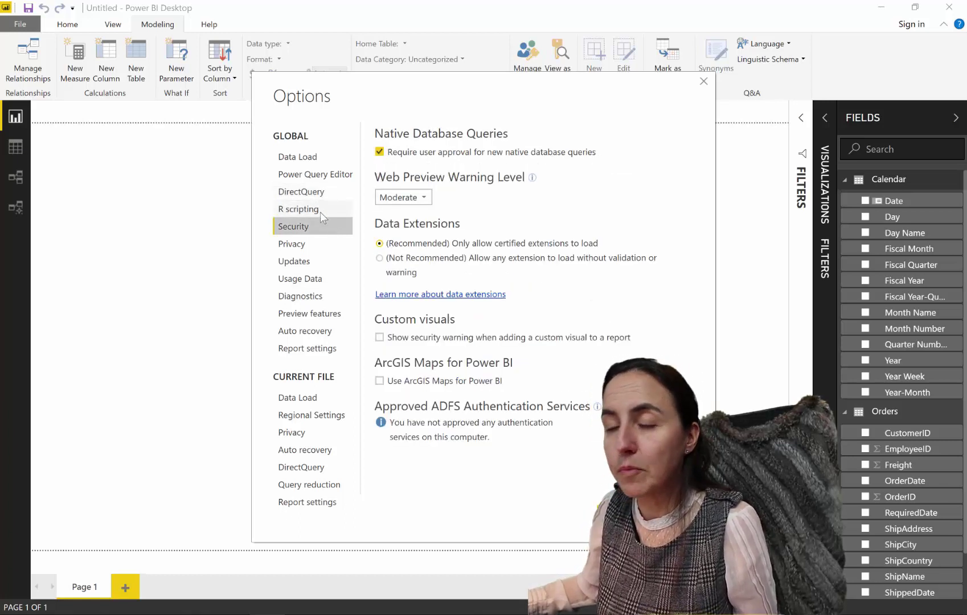
{"action": "left_click", "coordinate": [320, 211]}
{"action": "left_click", "coordinate": [317, 228]}
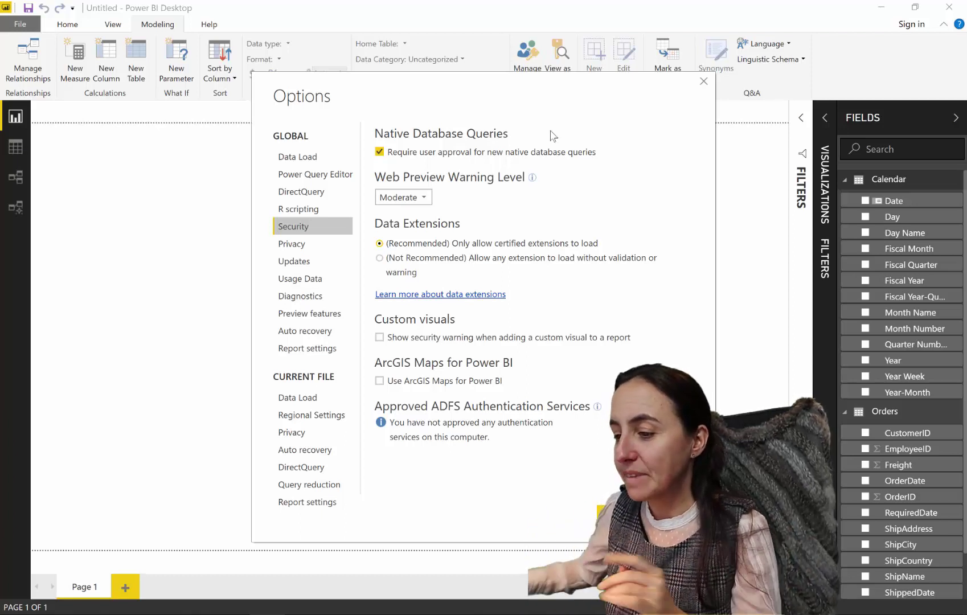
- Set Data Extensions to '(Not Recommended) Allow any extension to load' under global Security
{"action": "left_click", "coordinate": [456, 261]}
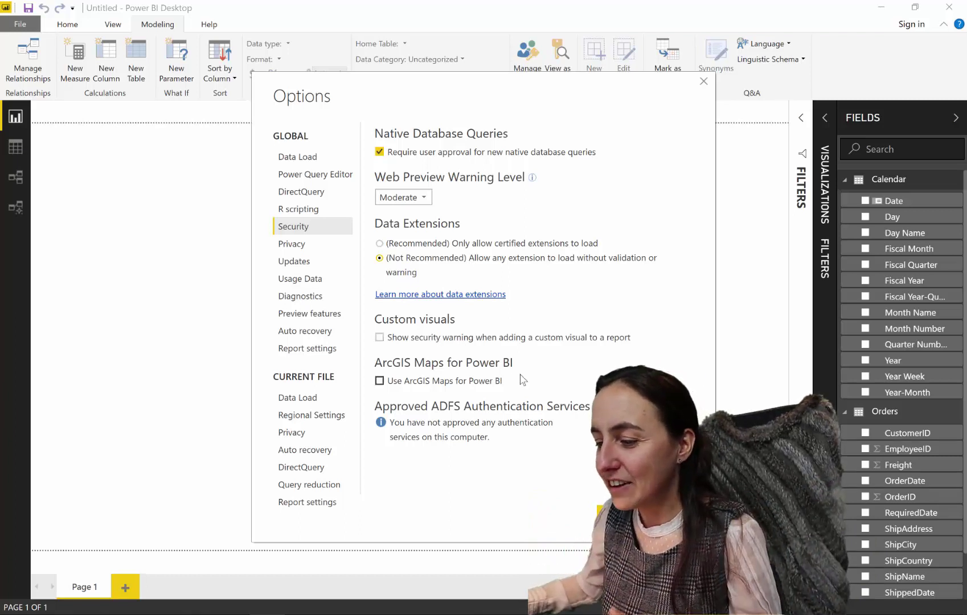
- Review the global Privacy, Usage Data, Updates, Diagnostics, Preview features and Auto recovery pages
{"action": "left_click", "coordinate": [321, 245]}
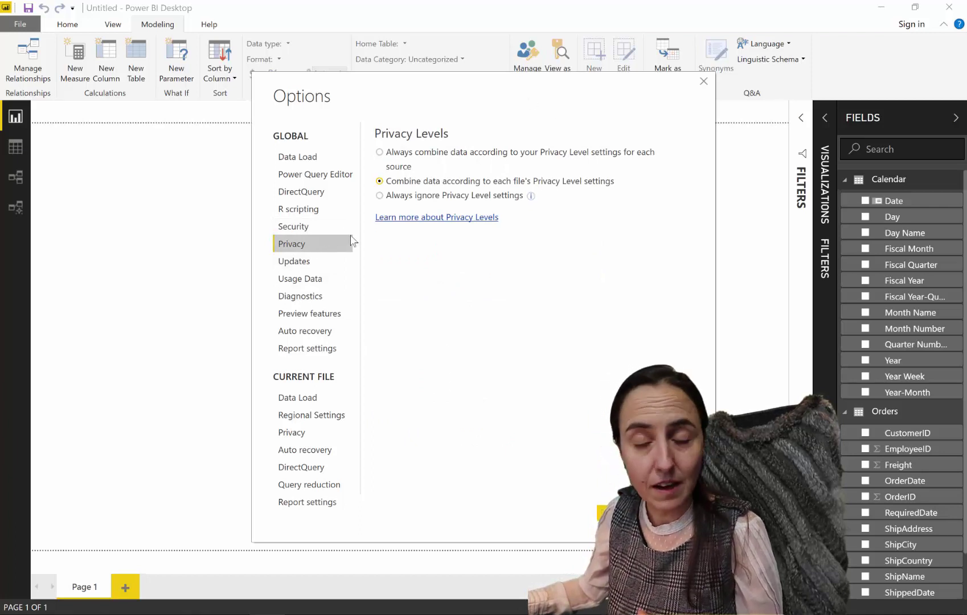
{"action": "left_click", "coordinate": [289, 279]}
{"action": "left_click", "coordinate": [303, 262]}
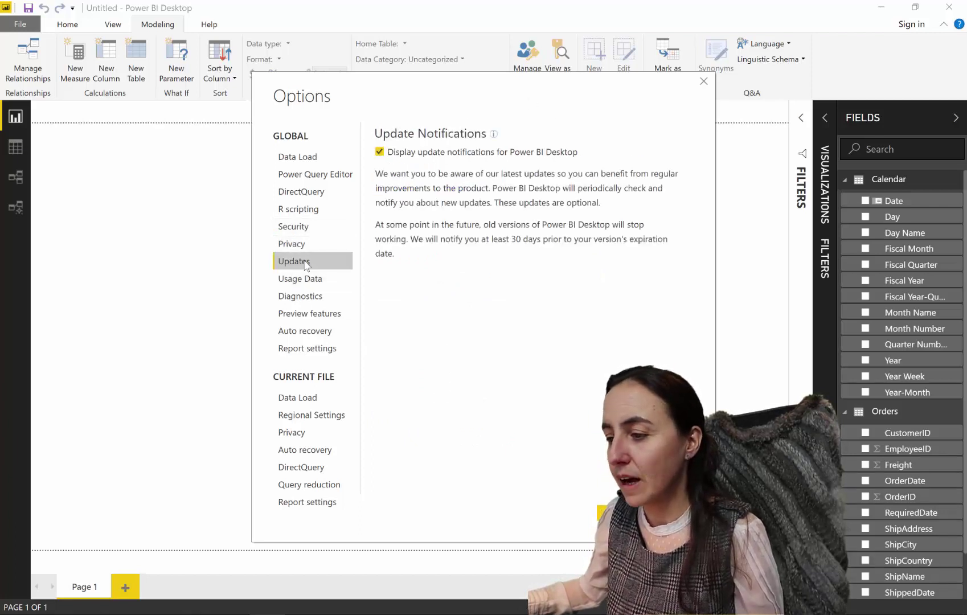
{"action": "left_click", "coordinate": [302, 282]}
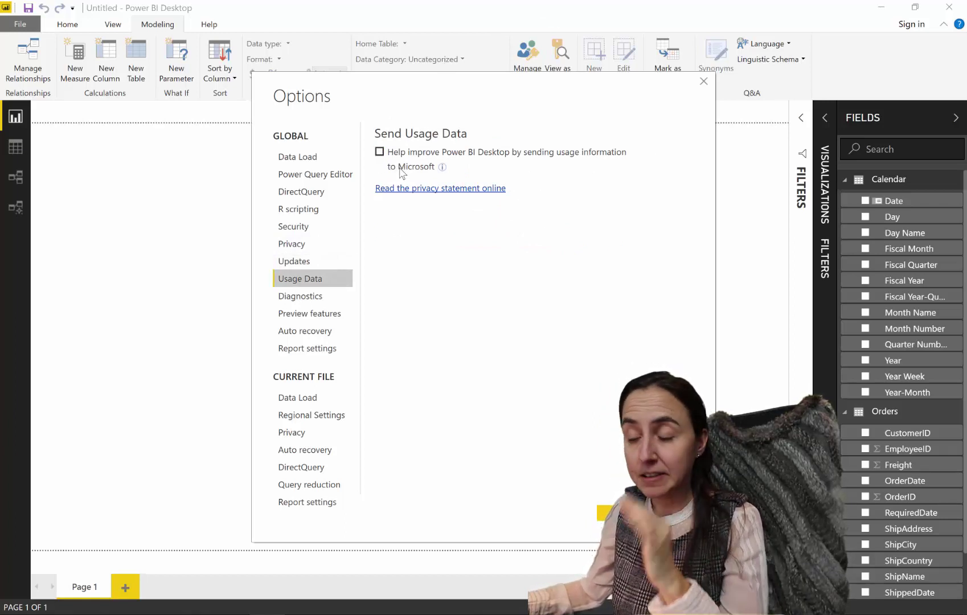
{"action": "left_click", "coordinate": [317, 300]}
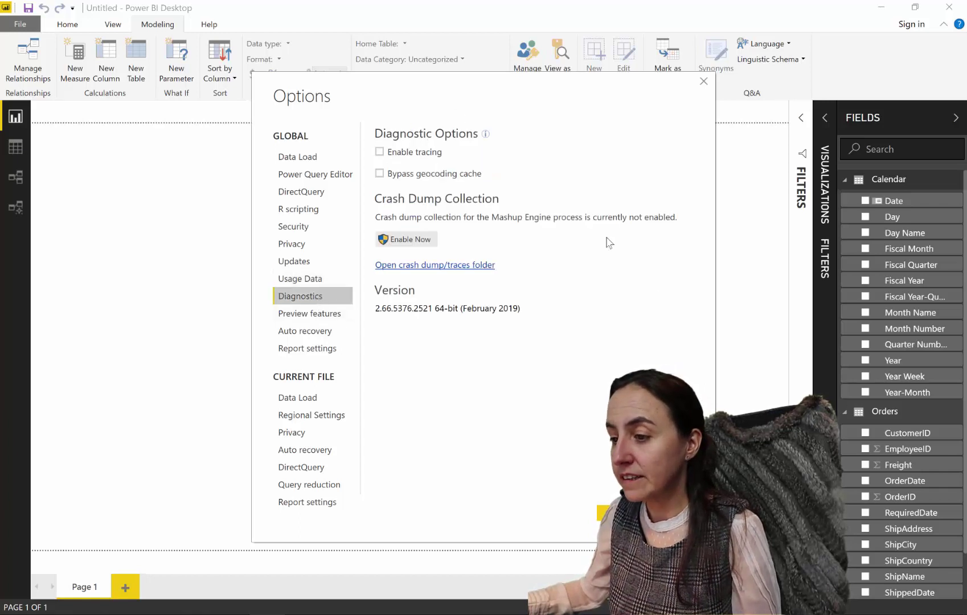
{"action": "left_click", "coordinate": [324, 317]}
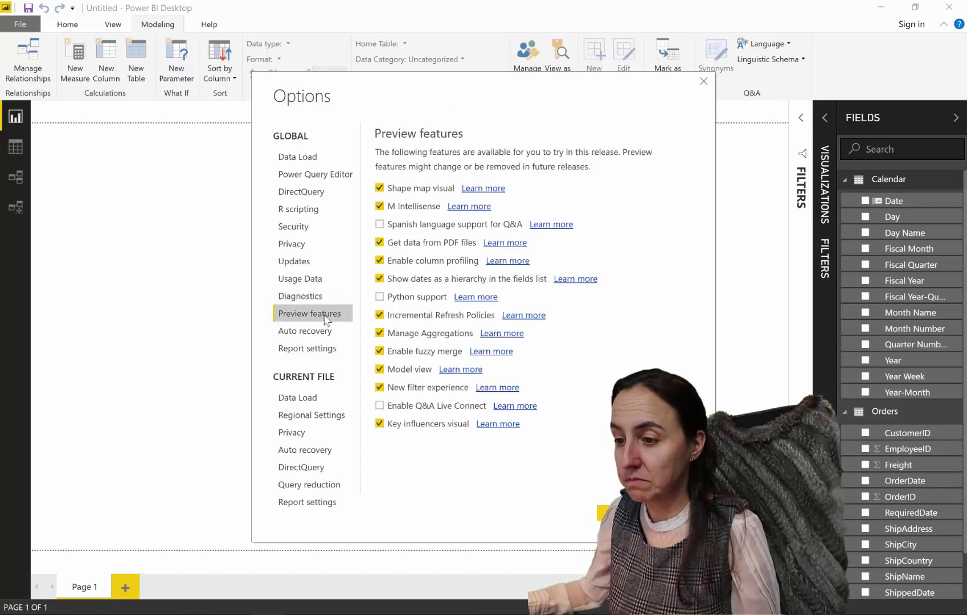
{"action": "left_click", "coordinate": [326, 301]}
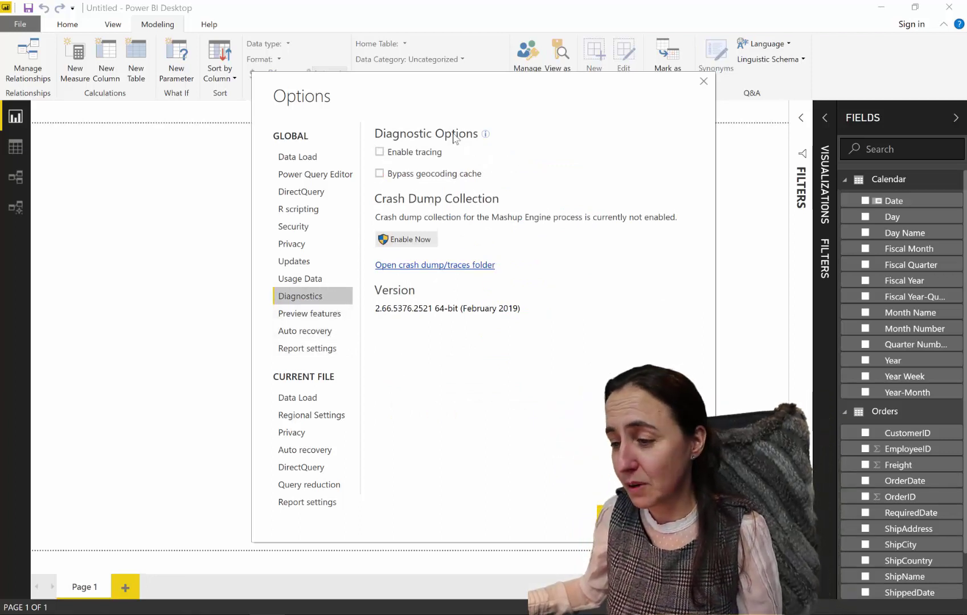
{"action": "left_click", "coordinate": [342, 314]}
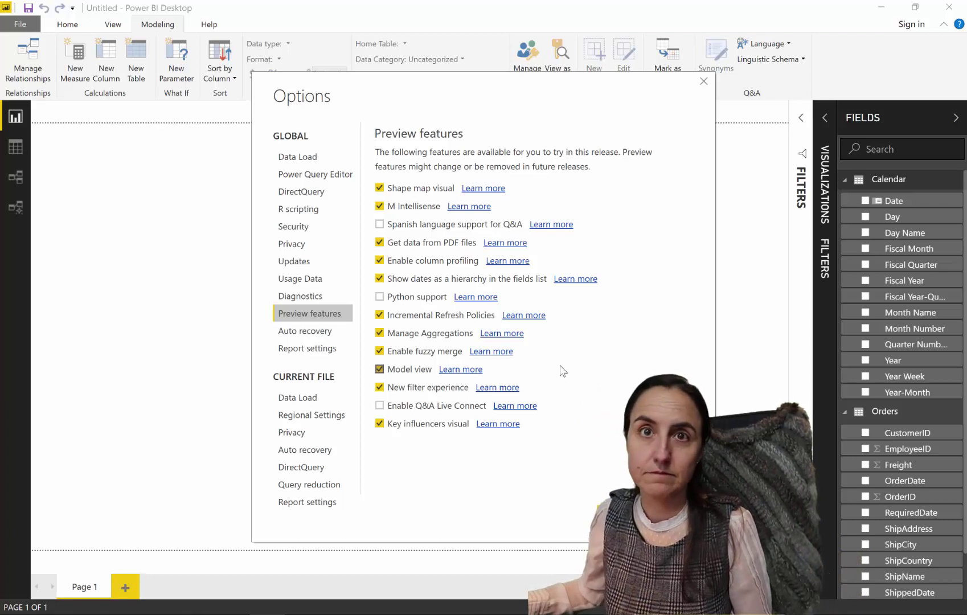
{"action": "left_click", "coordinate": [320, 333]}
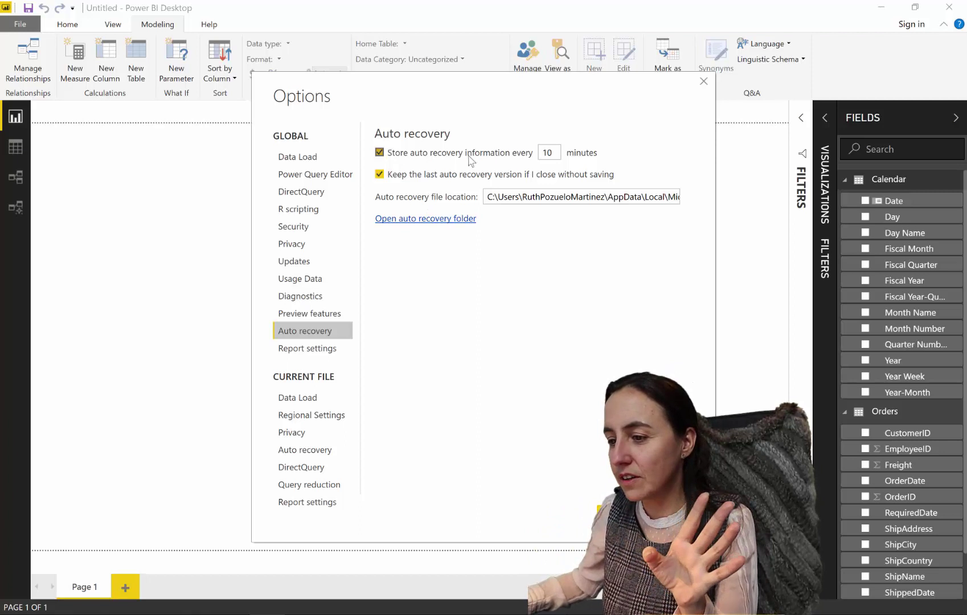
{"action": "left_click_drag", "start_coordinate": [552, 153], "coordinate": [547, 153]}
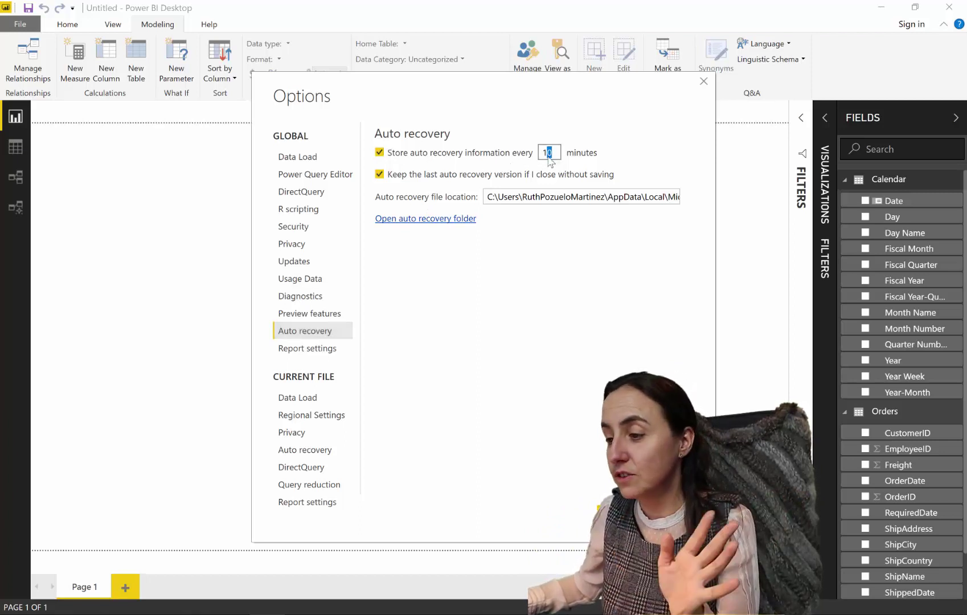
{"action": "key", "text": "Tab"}
{"action": "left_click", "coordinate": [451, 179]}
{"action": "left_click", "coordinate": [437, 177]}
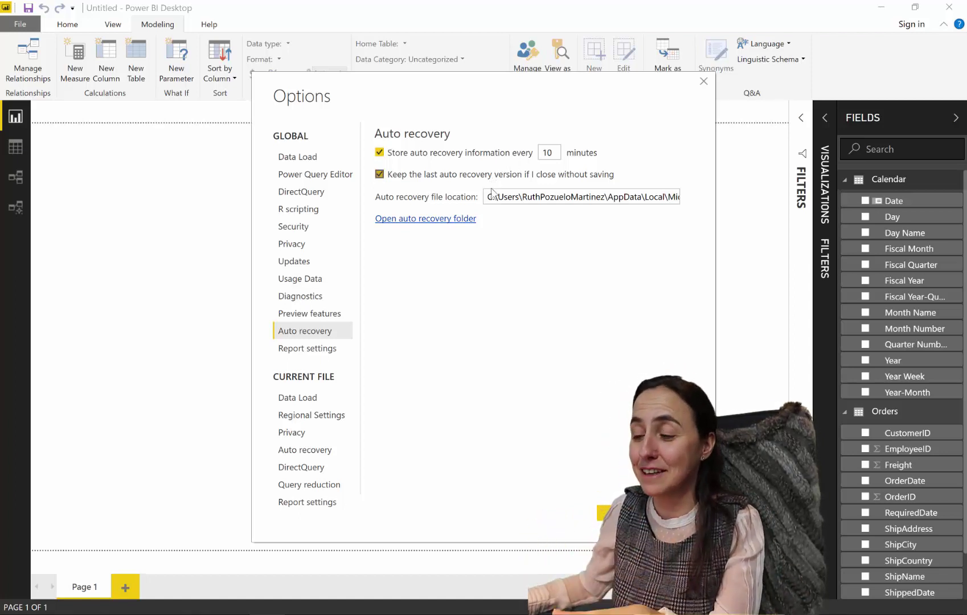
- Show the global Report settings page with smart guides and Narrator support options
{"action": "left_click", "coordinate": [320, 350]}
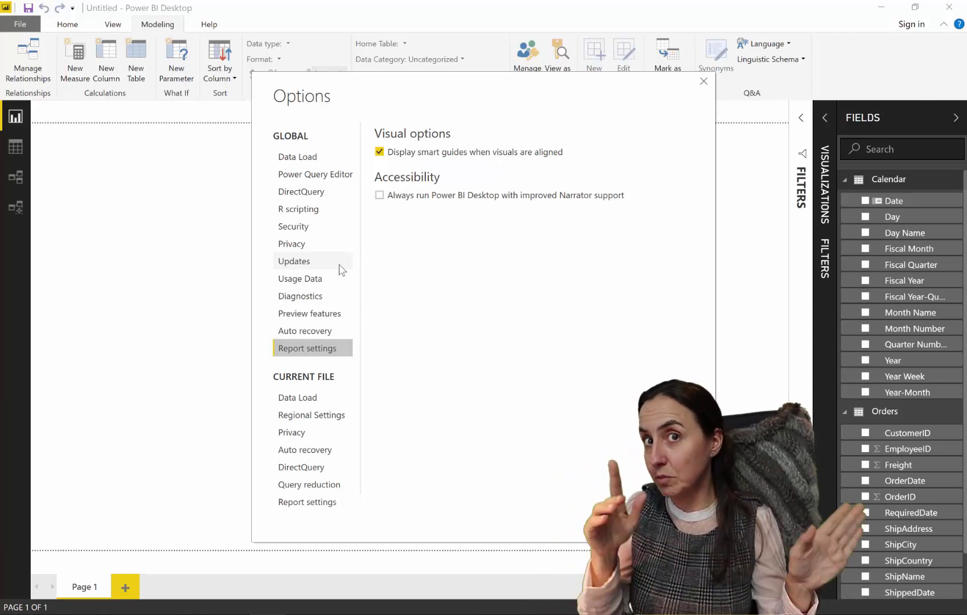
- Show the current file's Data Load page, where Auto Date/Time is off
{"action": "left_click", "coordinate": [317, 398]}
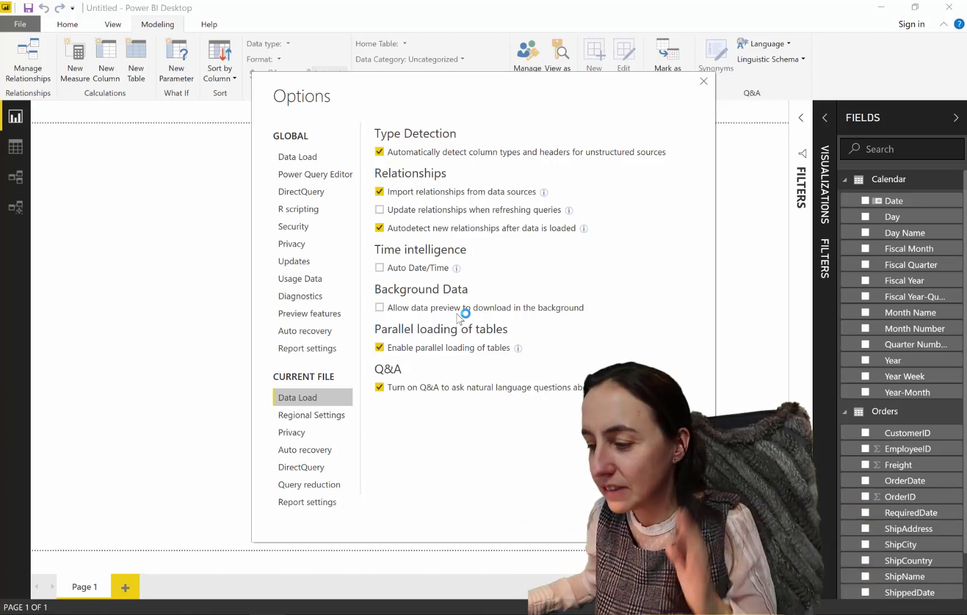
- Show the current file's Report settings, with modern visual header and cross-filtering enabled
{"action": "left_click", "coordinate": [307, 502]}
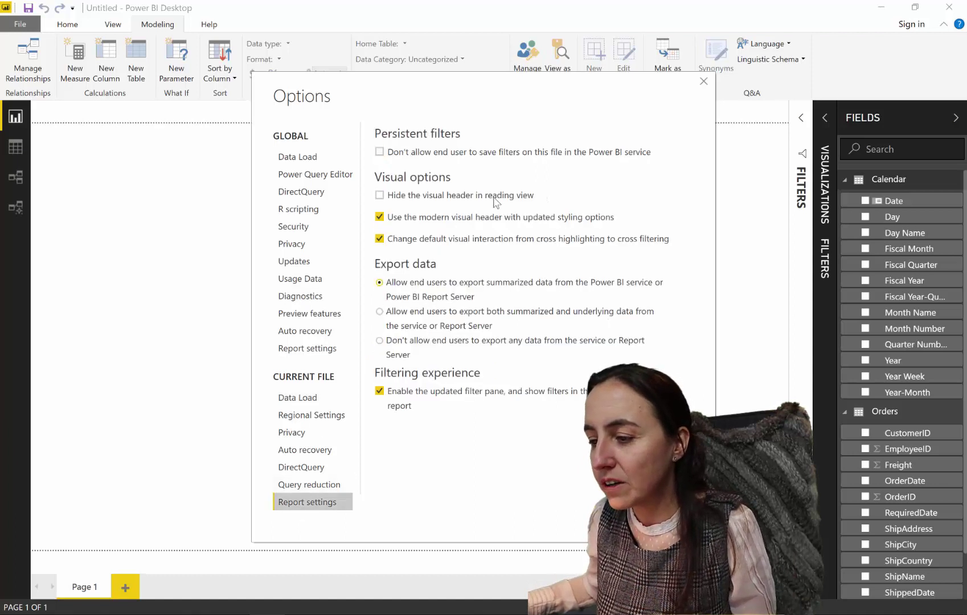